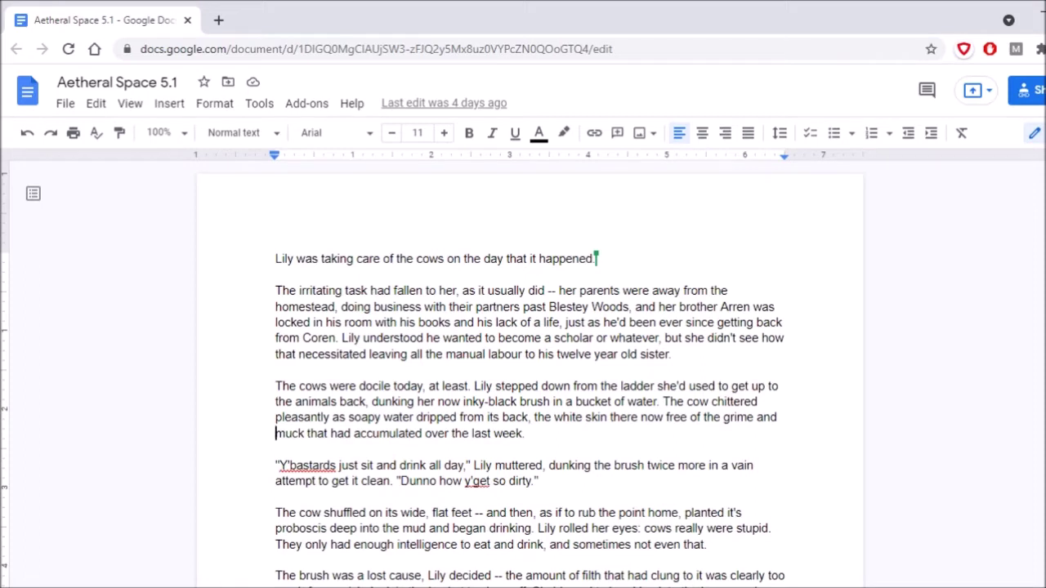
Step: Scroll down through the blue-sun paragraphs to the ramshackle farmhouse near Blestey Woods
{"action": "scroll", "coordinate": [529, 368], "scroll_direction": "down", "scroll_amount": 1}
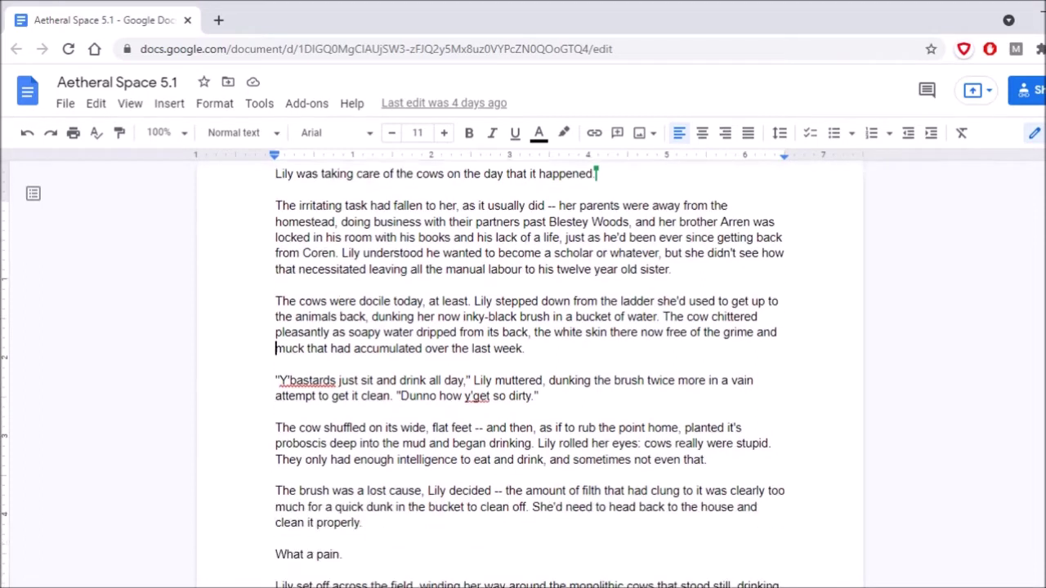
{"action": "scroll", "coordinate": [529, 368], "scroll_direction": "down", "scroll_amount": 1}
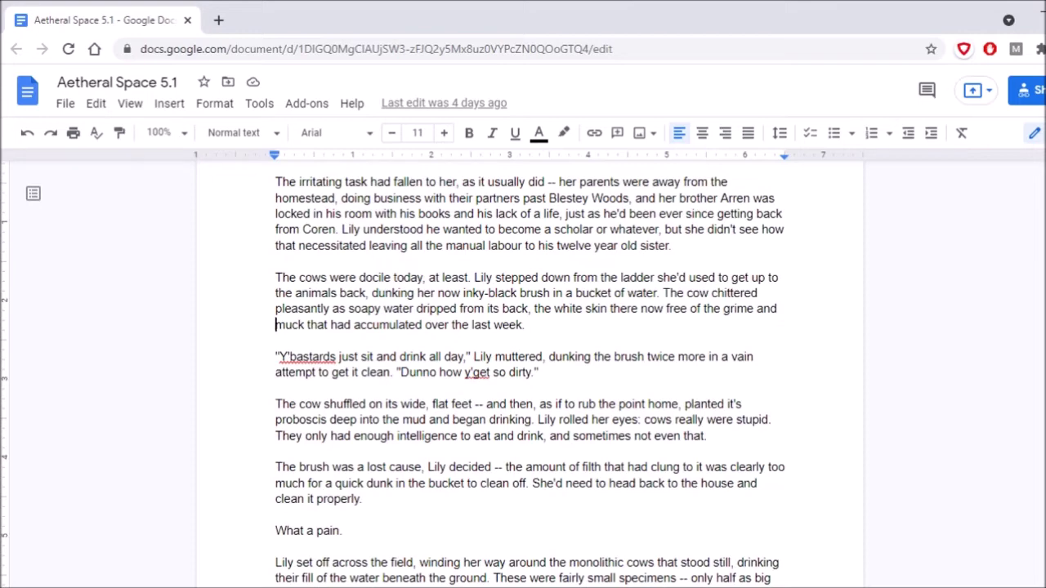
{"action": "scroll", "coordinate": [530, 374], "scroll_direction": "down", "scroll_amount": 3}
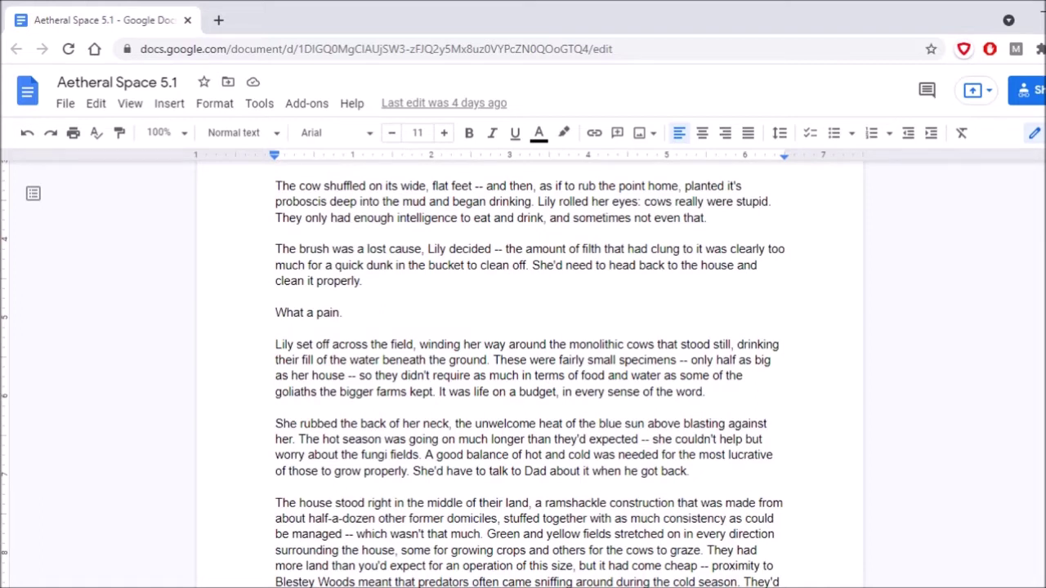
{"action": "scroll", "coordinate": [530, 367], "scroll_direction": "down", "scroll_amount": 3}
Step: Scroll onto the second page, where Lily arrives home through the kitchen
{"action": "scroll", "coordinate": [530, 367], "scroll_direction": "down", "scroll_amount": 3}
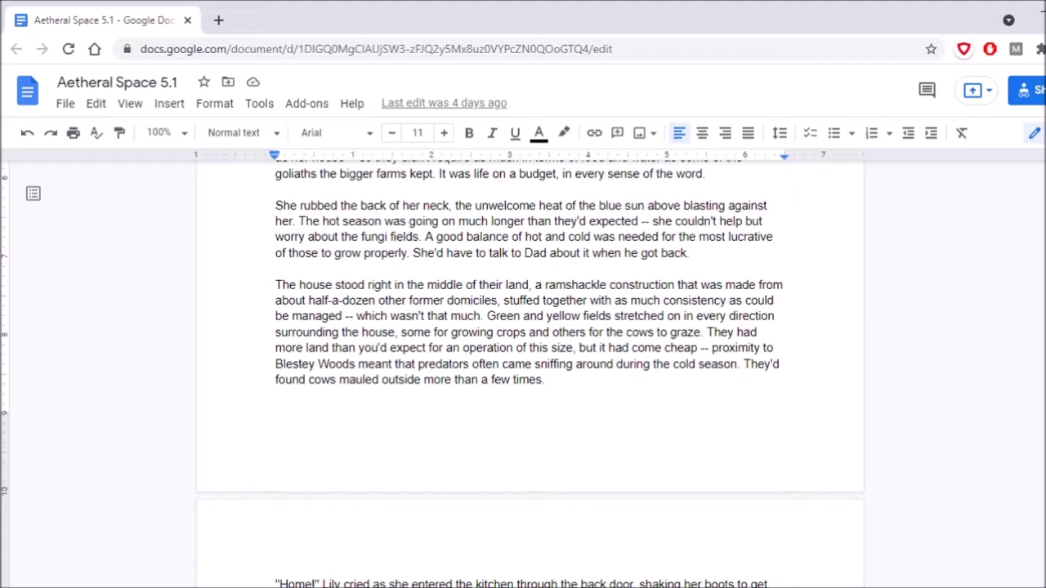
{"action": "scroll", "coordinate": [529, 373], "scroll_direction": "down", "scroll_amount": 2}
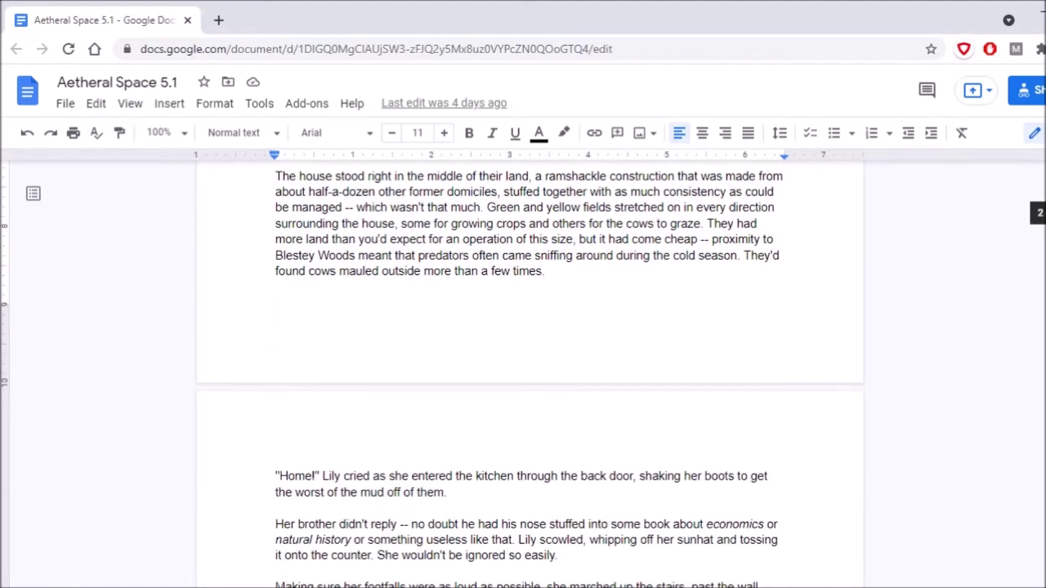
Step: Scroll to the dialogue where Arren apologises about his research and Lily sulks
{"action": "scroll", "coordinate": [530, 374], "scroll_direction": "down", "scroll_amount": 2}
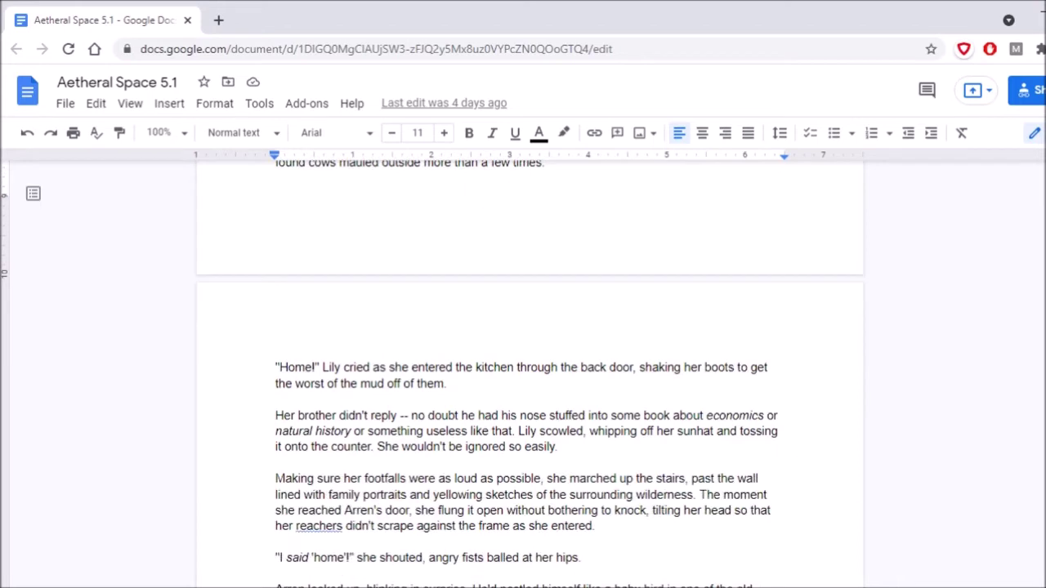
{"action": "scroll", "coordinate": [530, 373], "scroll_direction": "down", "scroll_amount": 2}
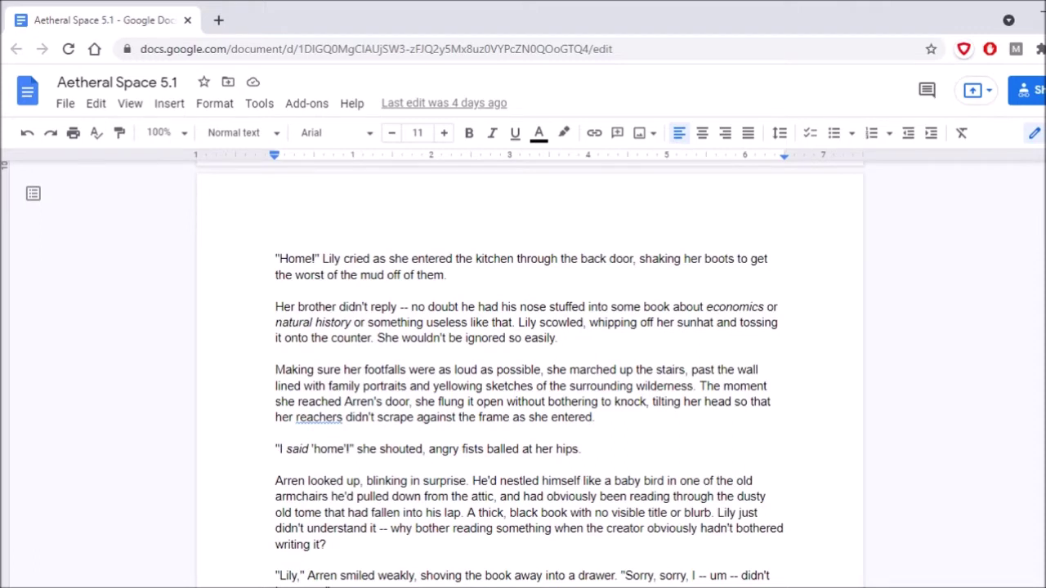
{"action": "scroll", "coordinate": [529, 367], "scroll_direction": "down", "scroll_amount": 5}
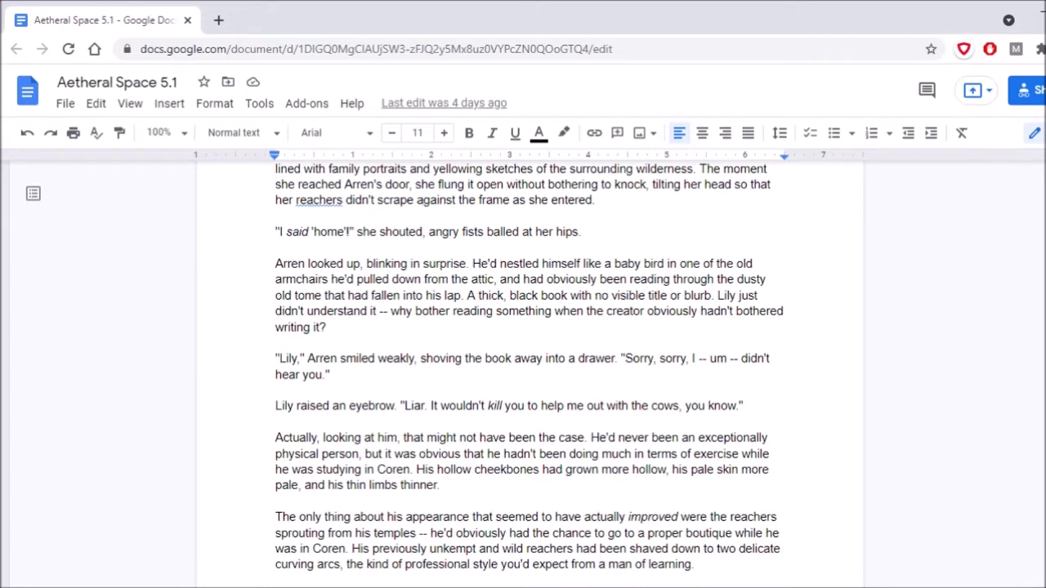
{"action": "scroll", "coordinate": [529, 368], "scroll_direction": "down", "scroll_amount": 3}
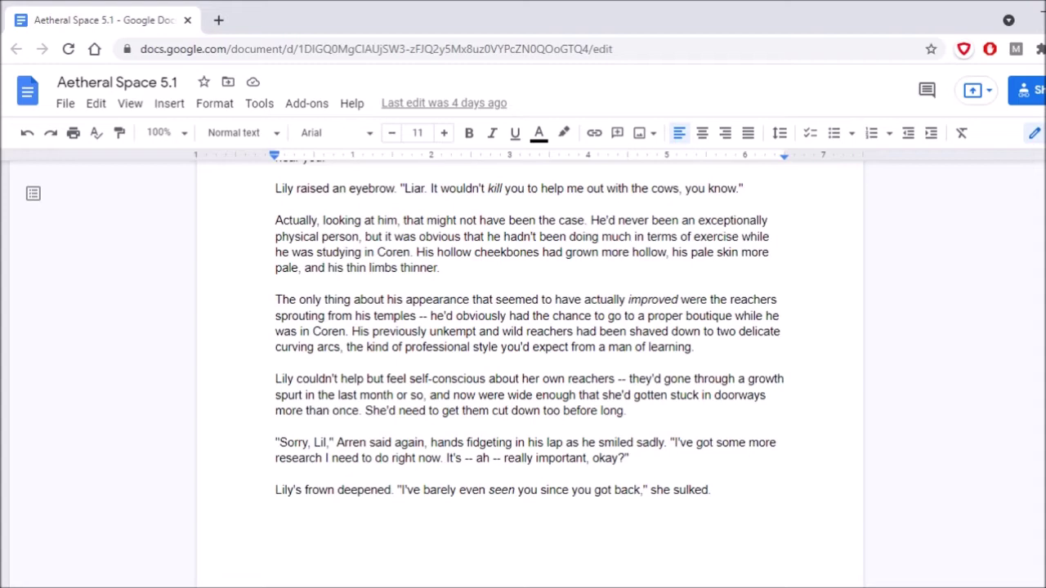
Step: Scroll onto the page where Arren sighs and promises to help with the cows
{"action": "scroll", "coordinate": [529, 368], "scroll_direction": "down", "scroll_amount": 2}
{"action": "scroll", "coordinate": [529, 368], "scroll_direction": "down", "scroll_amount": 2}
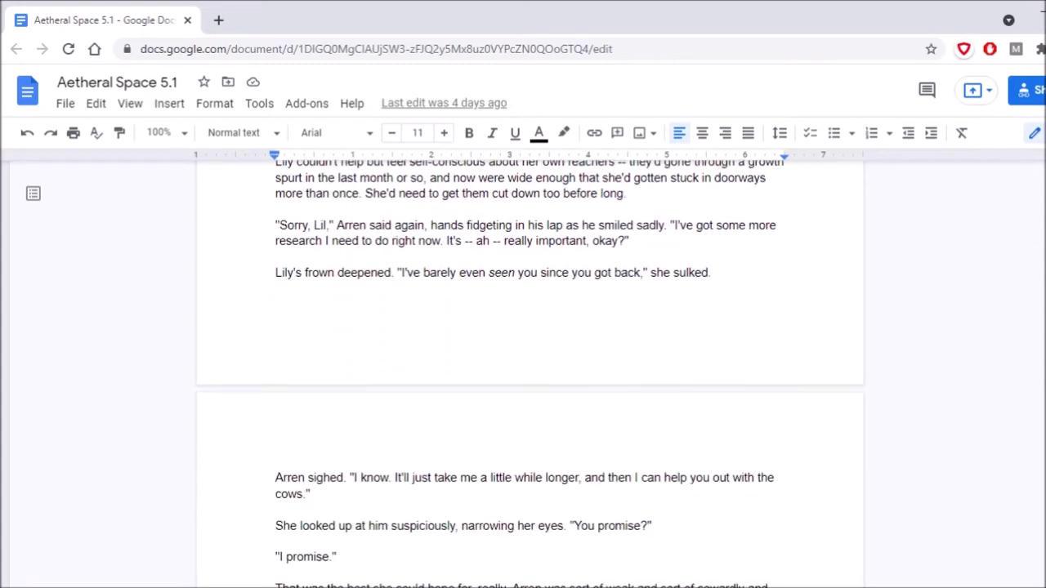
Step: Scroll down to the 'Bang. Bang. Bang.' door-knock scene as Lily hurries downstairs
{"action": "scroll", "coordinate": [529, 367], "scroll_direction": "down", "scroll_amount": 2}
{"action": "scroll", "coordinate": [529, 367], "scroll_direction": "down", "scroll_amount": 2}
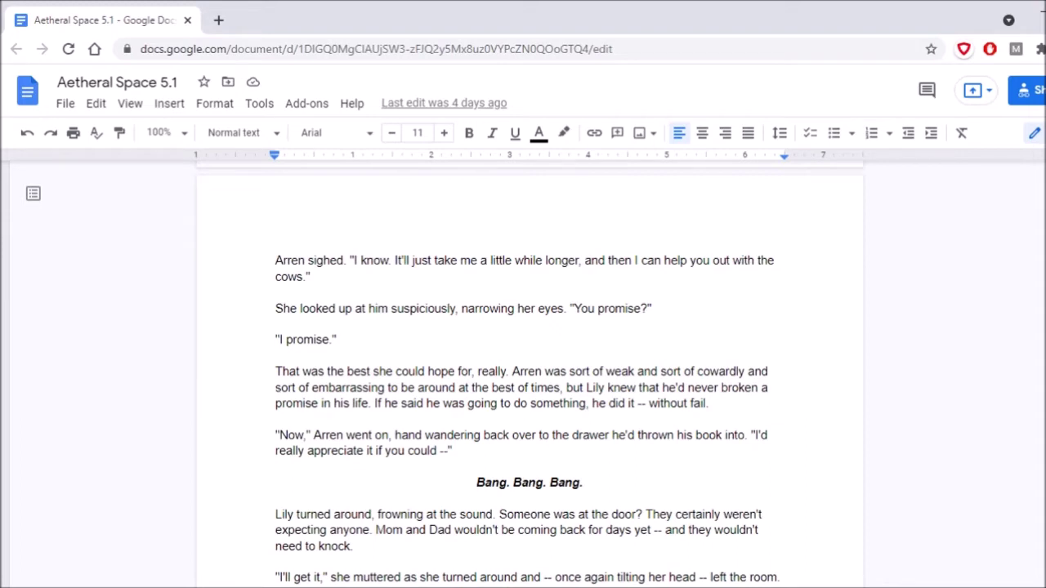
{"action": "scroll", "coordinate": [528, 376], "scroll_direction": "down", "scroll_amount": 3}
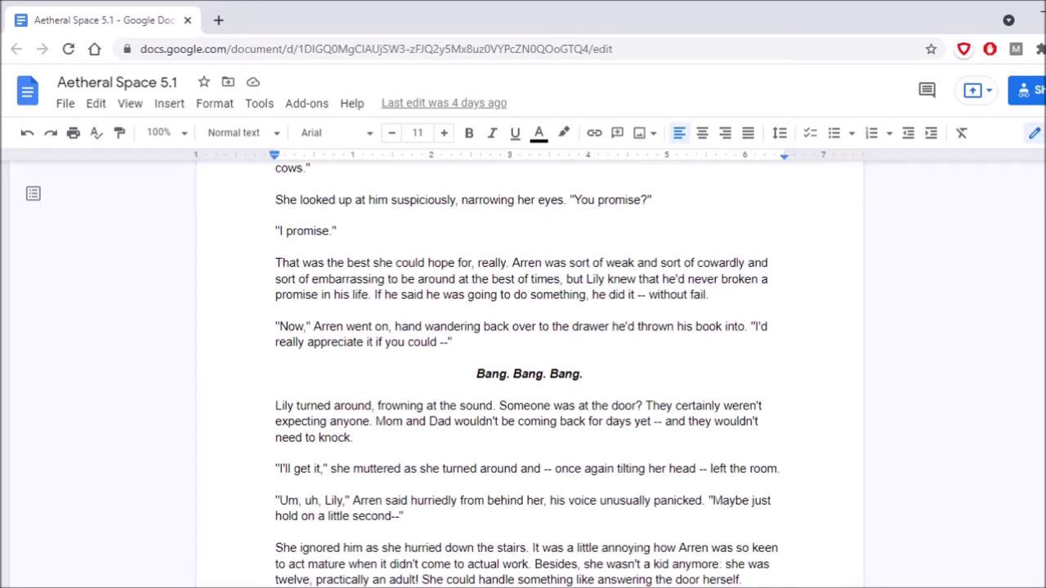
{"action": "scroll", "coordinate": [528, 376], "scroll_direction": "down", "scroll_amount": 3}
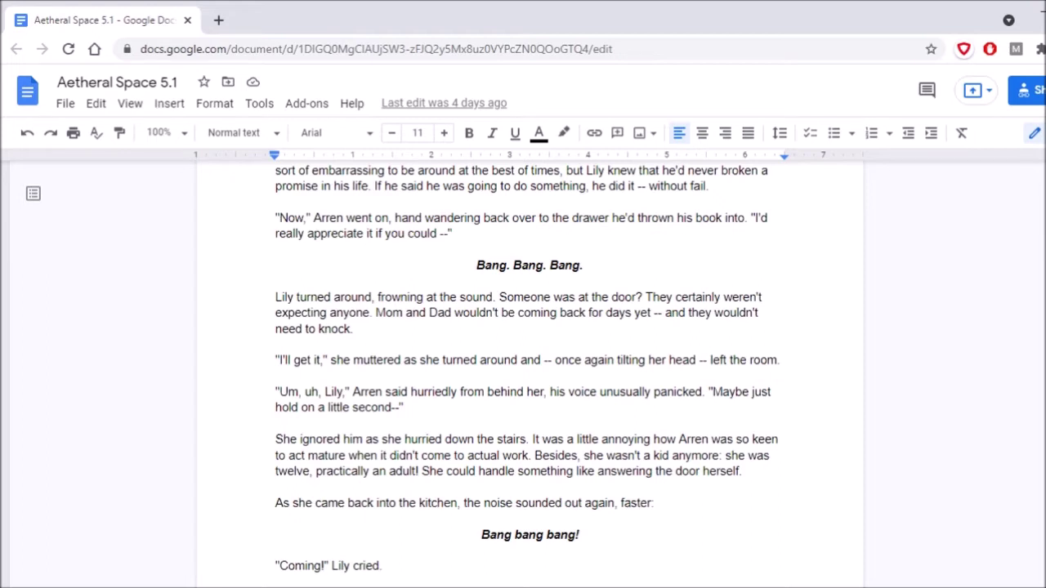
{"action": "scroll", "coordinate": [529, 374], "scroll_direction": "down", "scroll_amount": 3}
Step: Scroll to the page break following 'It wasn't Mom and Dad.'
{"action": "scroll", "coordinate": [529, 374], "scroll_direction": "down", "scroll_amount": 2}
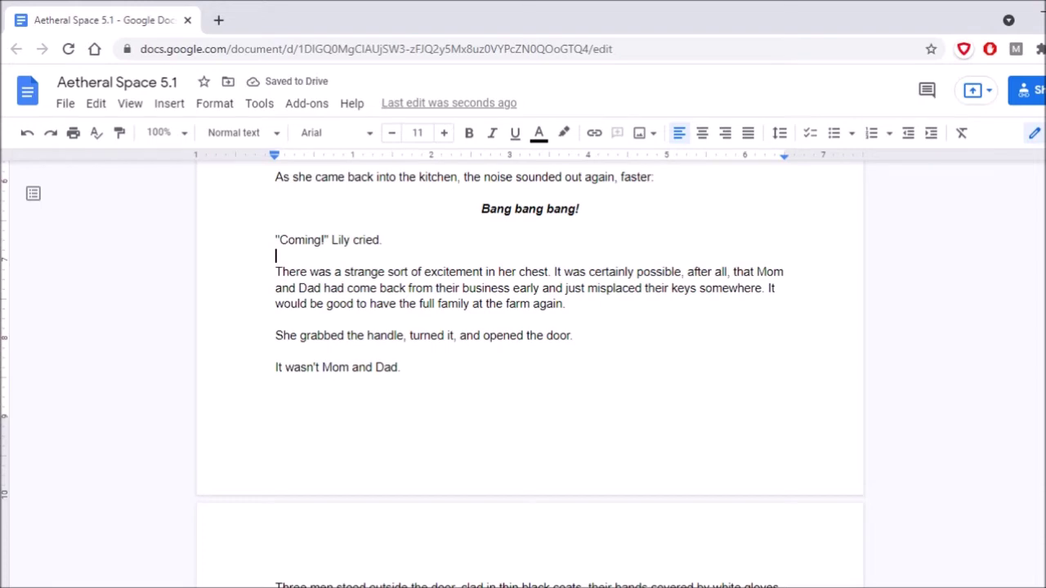
{"action": "scroll", "coordinate": [523, 373], "scroll_direction": "down", "scroll_amount": 3}
{"action": "scroll", "coordinate": [523, 374], "scroll_direction": "down", "scroll_amount": 5}
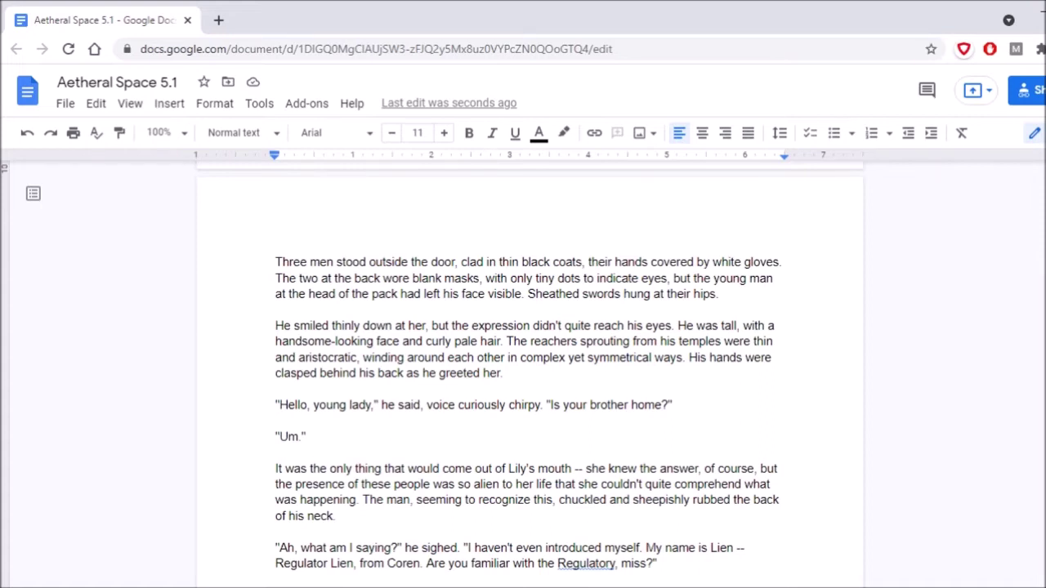
{"action": "scroll", "coordinate": [530, 368], "scroll_direction": "down", "scroll_amount": 5}
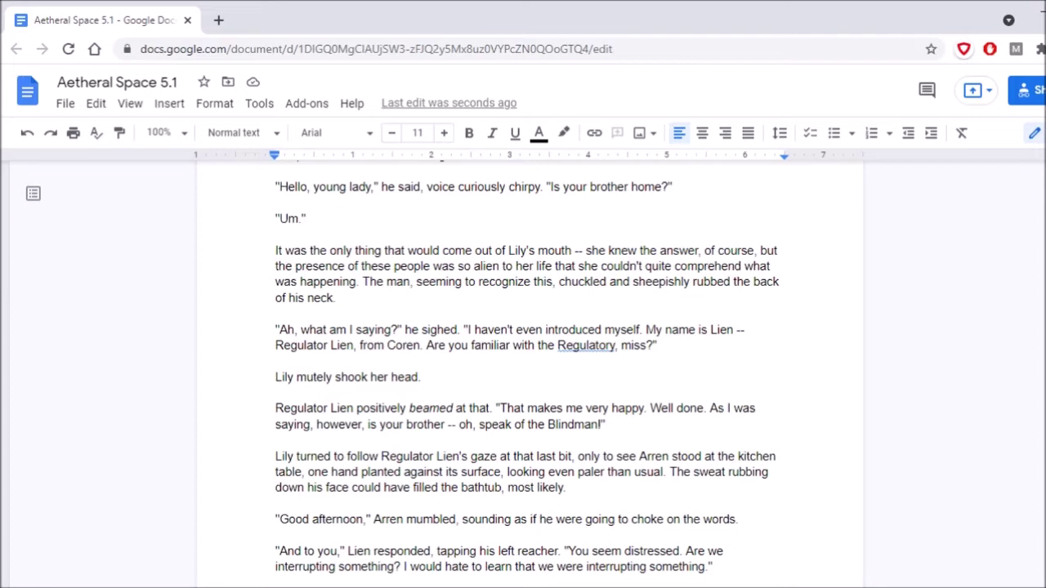
{"action": "scroll", "coordinate": [529, 368], "scroll_direction": "down", "scroll_amount": 3}
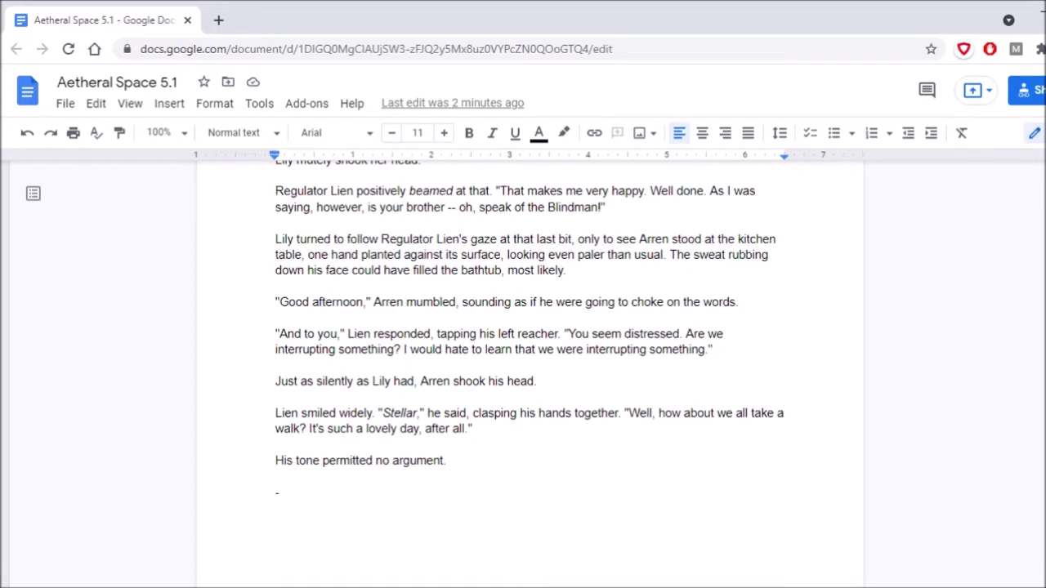
{"action": "left_click", "coordinate": [746, 255]}
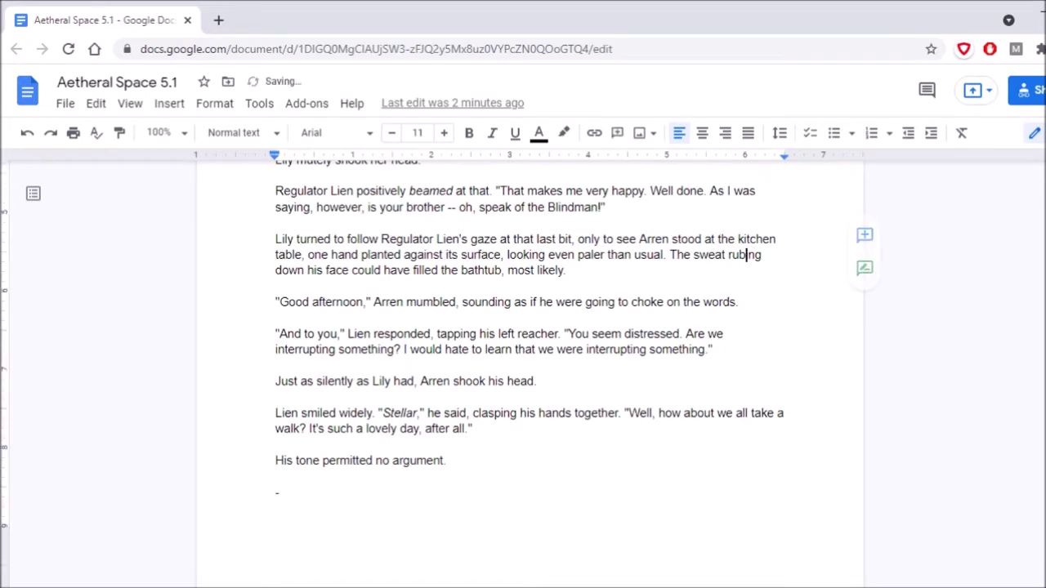
Step: Fix the typo 'rubbing' to 'running' in the sentence about sweat on his face
{"action": "key", "text": "BackSpace"}
{"action": "type", "text": "nn"}
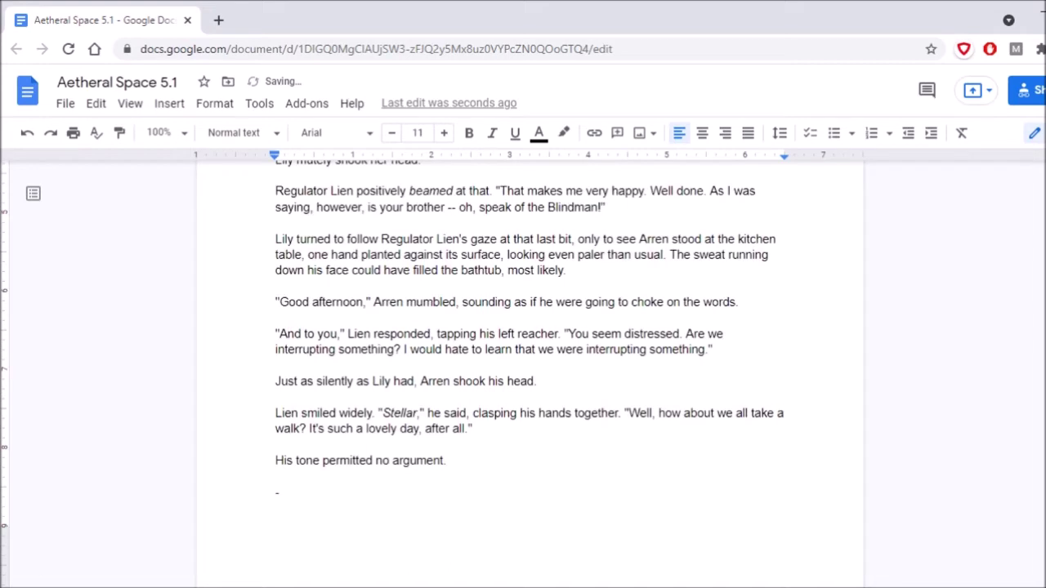
{"action": "left_click", "coordinate": [275, 223]}
{"action": "scroll", "coordinate": [529, 368], "scroll_direction": "down", "scroll_amount": 2}
{"action": "scroll", "coordinate": [529, 368], "scroll_direction": "down", "scroll_amount": 4}
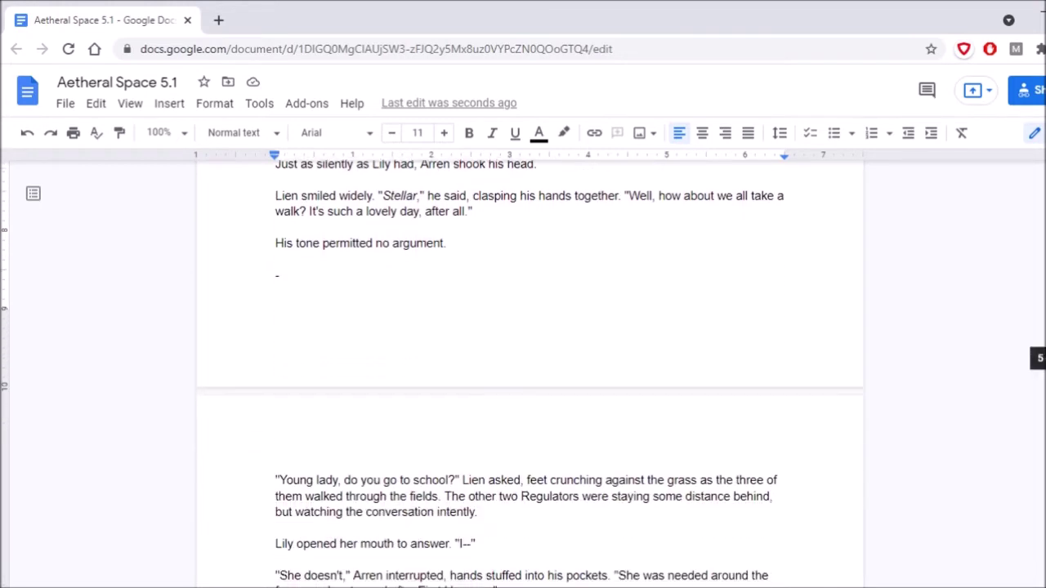
{"action": "scroll", "coordinate": [530, 368], "scroll_direction": "down", "scroll_amount": 2}
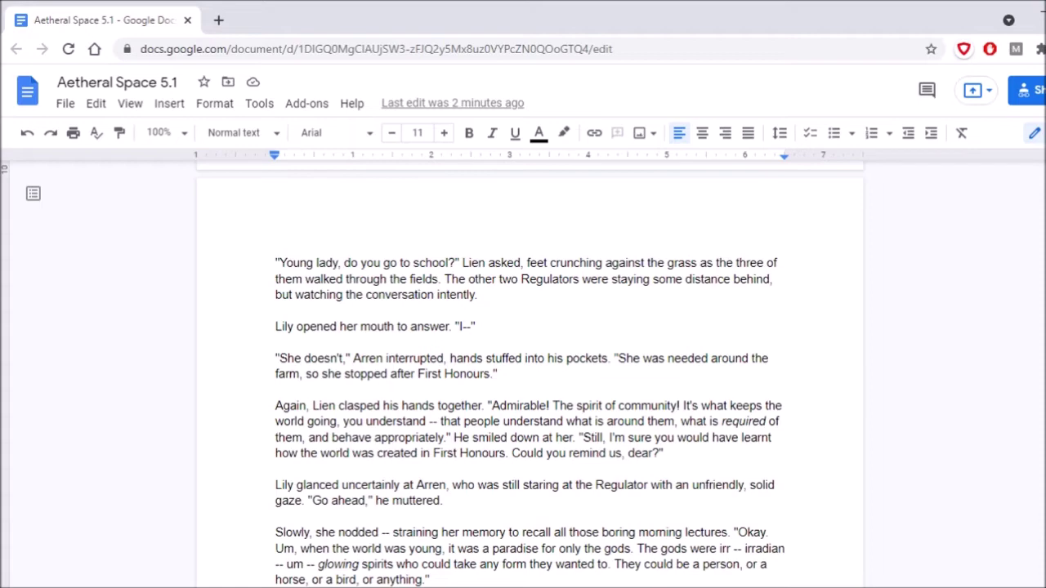
{"action": "scroll", "coordinate": [529, 367], "scroll_direction": "down", "scroll_amount": 10}
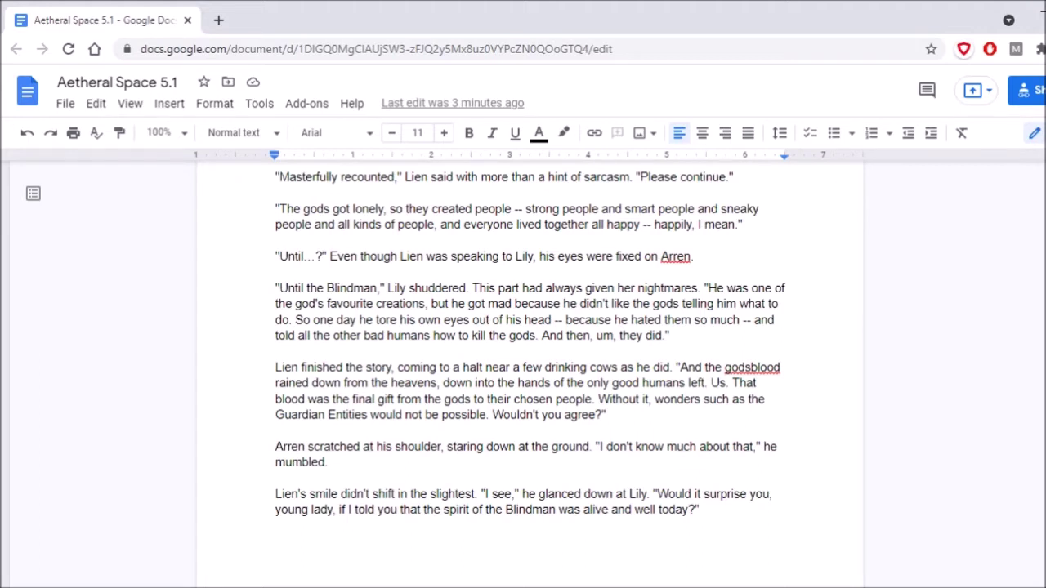
{"action": "scroll", "coordinate": [529, 368], "scroll_direction": "down", "scroll_amount": 3}
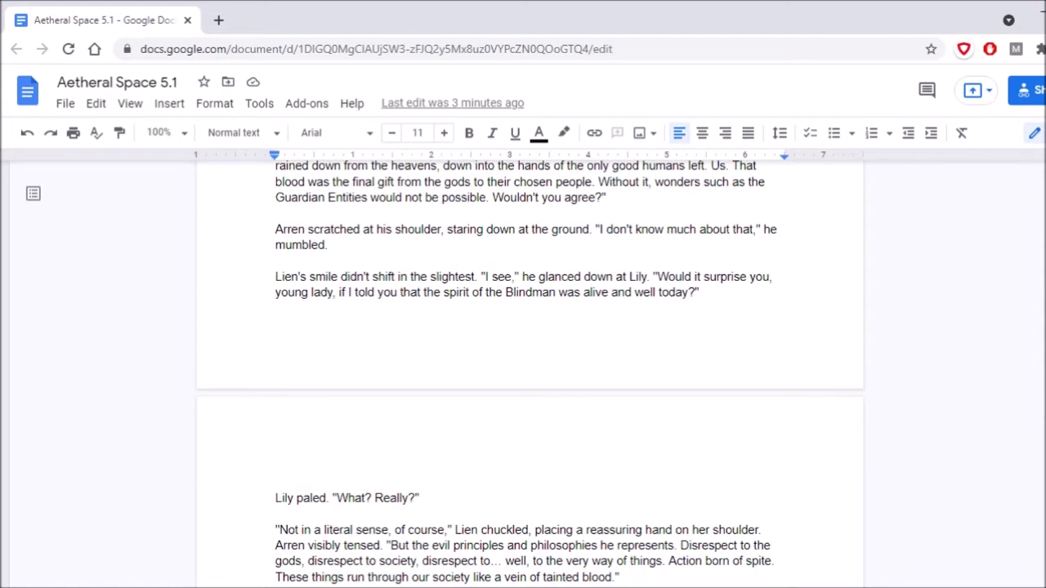
{"action": "scroll", "coordinate": [529, 368], "scroll_direction": "down", "scroll_amount": 3}
{"action": "scroll", "coordinate": [529, 367], "scroll_direction": "down", "scroll_amount": 2}
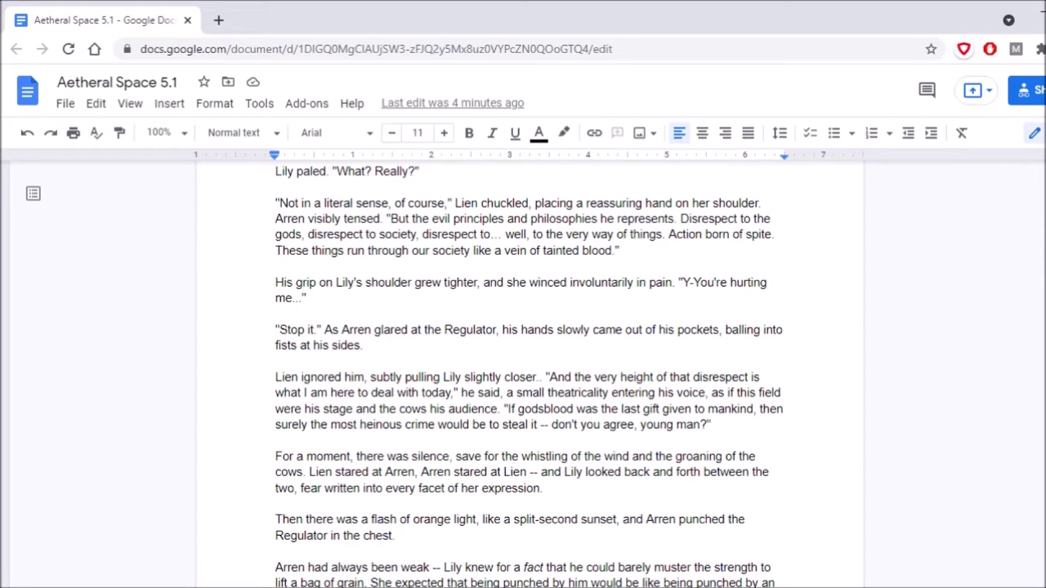
{"action": "scroll", "coordinate": [528, 374], "scroll_direction": "down", "scroll_amount": 4}
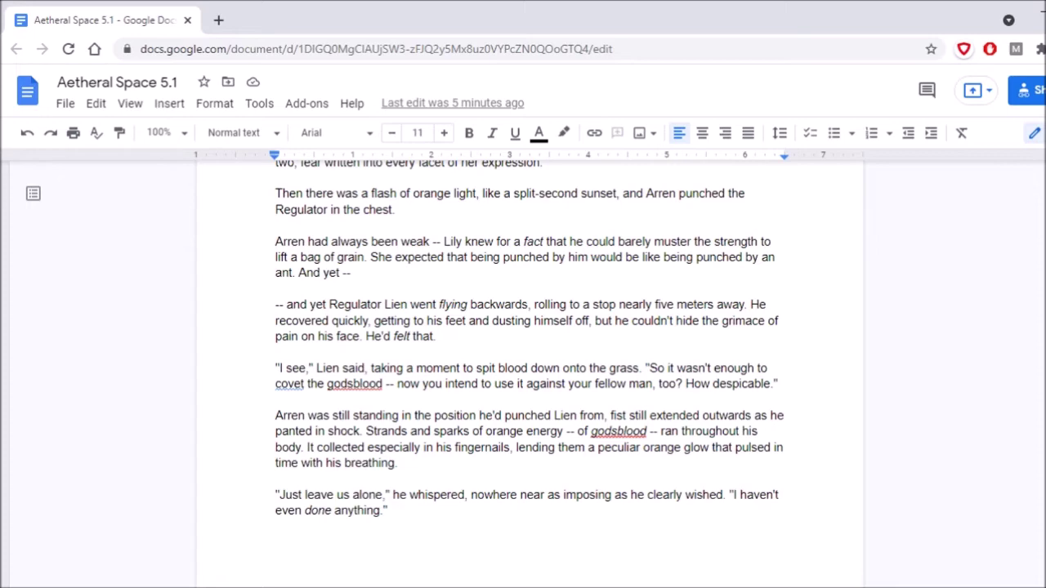
{"action": "scroll", "coordinate": [529, 361], "scroll_direction": "down", "scroll_amount": 5}
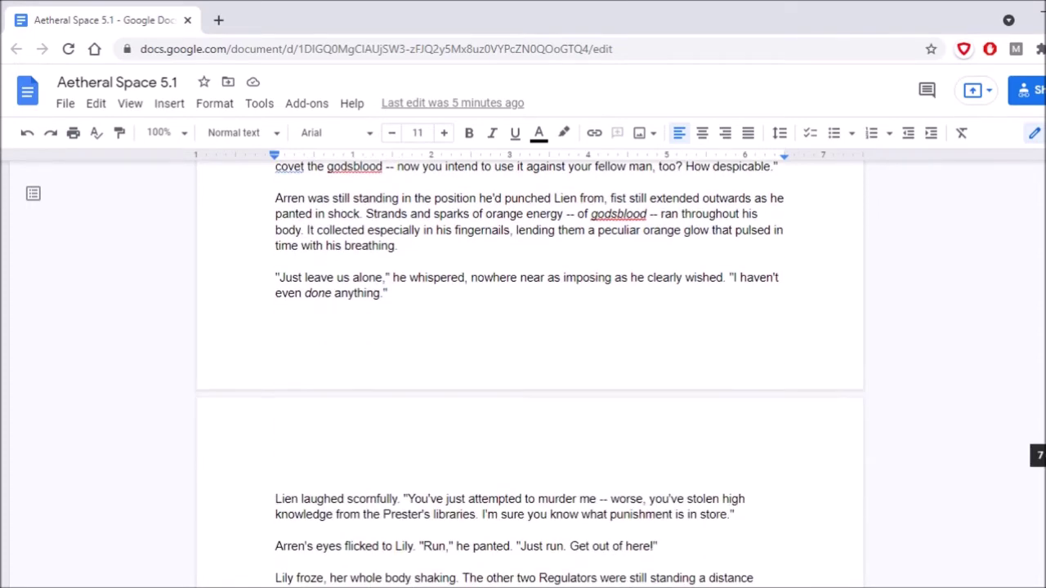
{"action": "scroll", "coordinate": [529, 368], "scroll_direction": "down", "scroll_amount": 3}
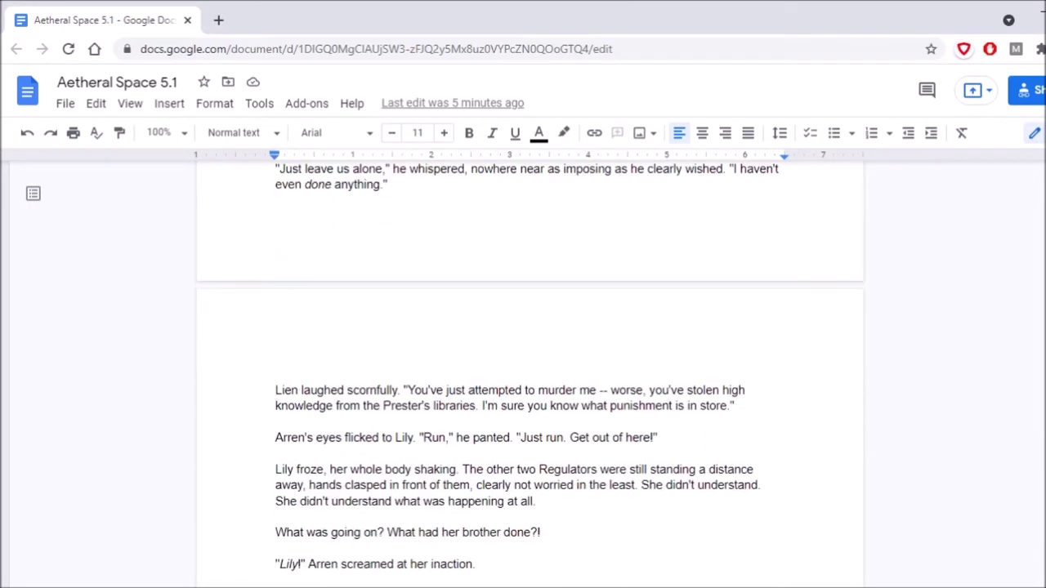
{"action": "scroll", "coordinate": [529, 368], "scroll_direction": "down", "scroll_amount": 3}
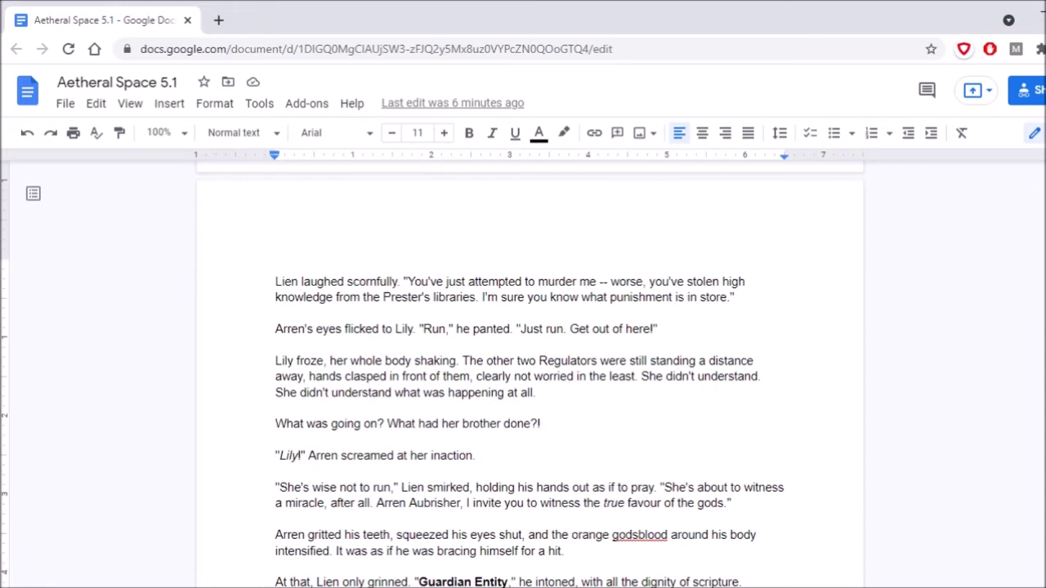
{"action": "left_click", "coordinate": [278, 265]}
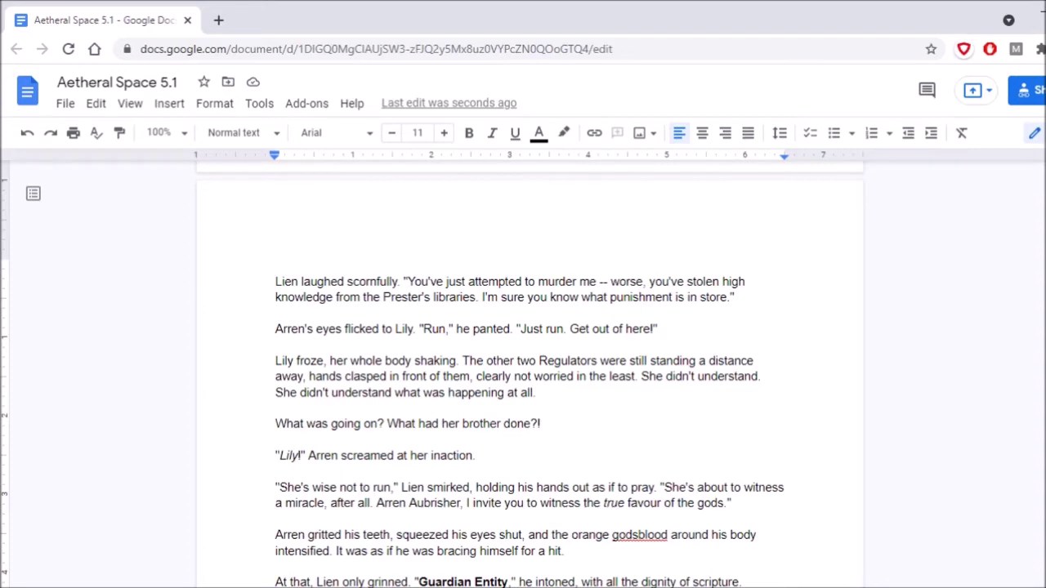
{"action": "scroll", "coordinate": [529, 376], "scroll_direction": "down", "scroll_amount": 5}
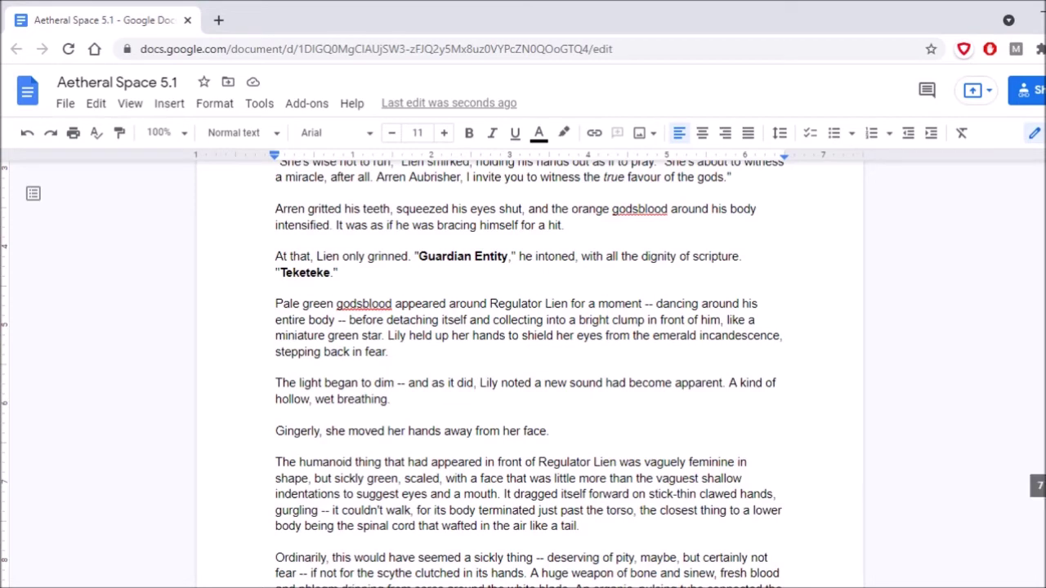
{"action": "scroll", "coordinate": [530, 374], "scroll_direction": "down", "scroll_amount": 5}
{"action": "scroll", "coordinate": [529, 374], "scroll_direction": "down", "scroll_amount": 3}
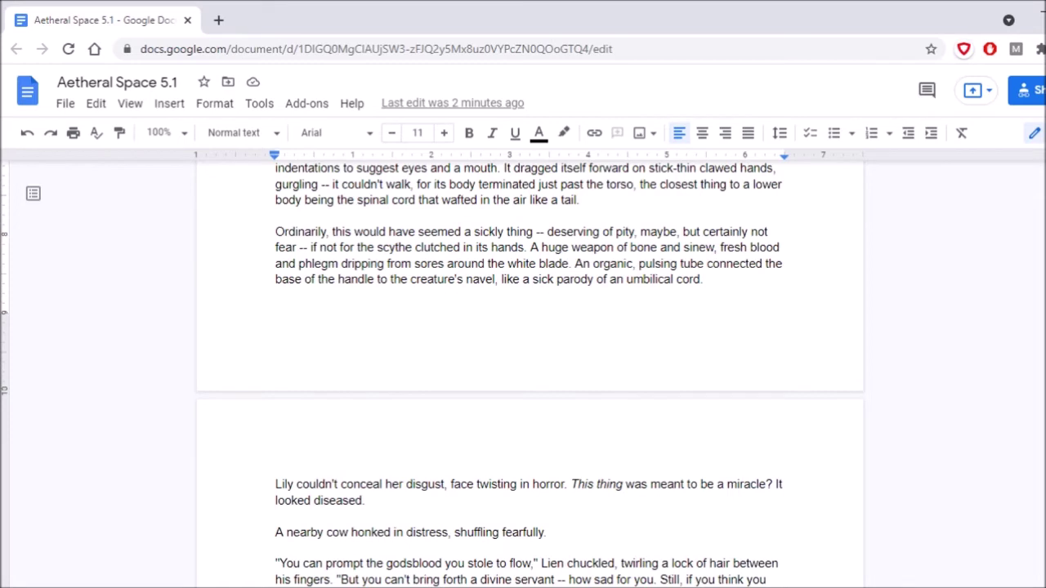
{"action": "scroll", "coordinate": [529, 367], "scroll_direction": "down", "scroll_amount": 3}
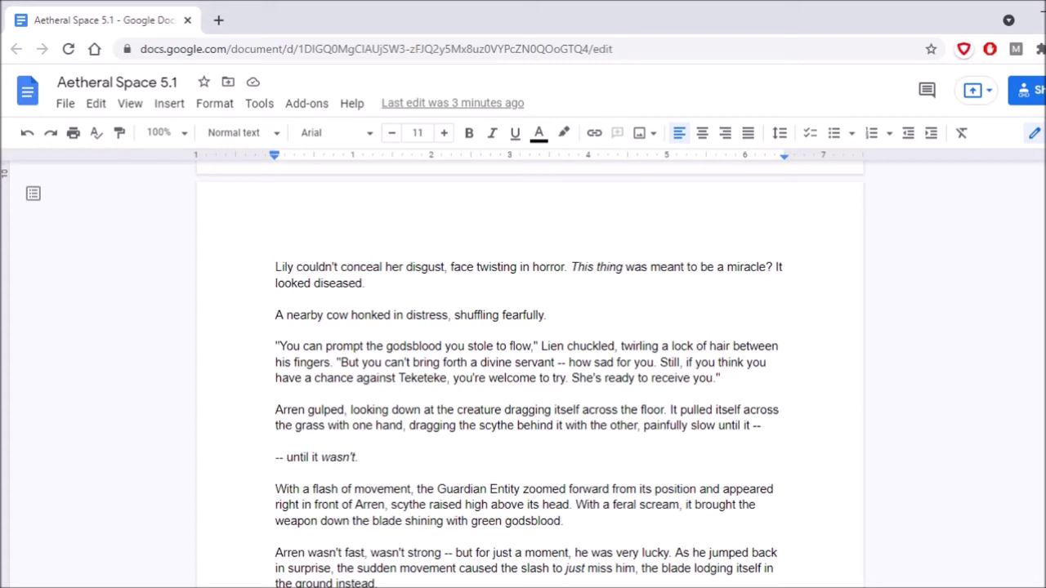
{"action": "scroll", "coordinate": [530, 374], "scroll_direction": "down", "scroll_amount": 5}
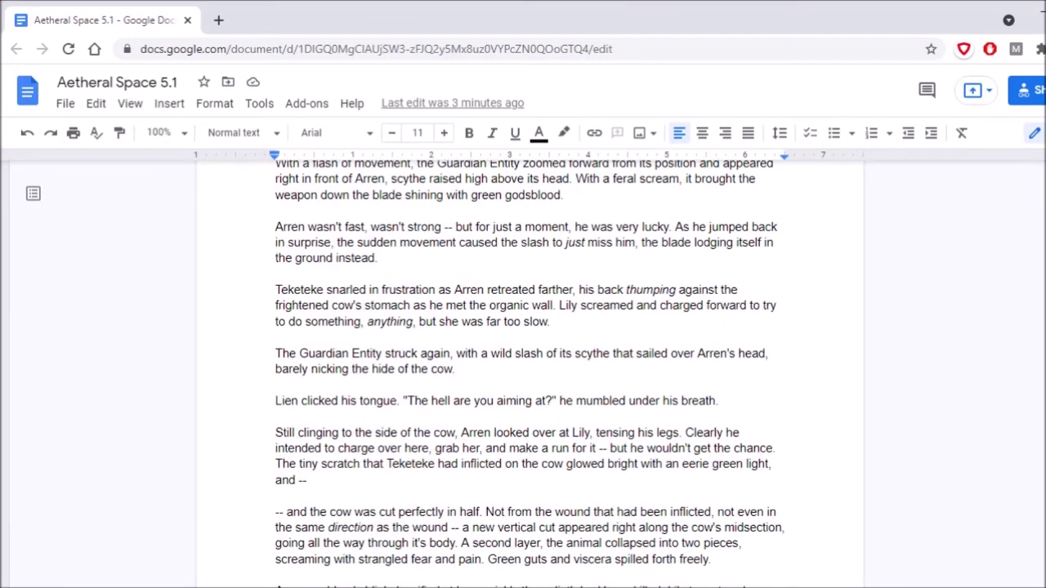
Step: Insert a comma after 'down' in 'brought the weapon down the blade shining'
{"action": "left_click", "coordinate": [351, 194]}
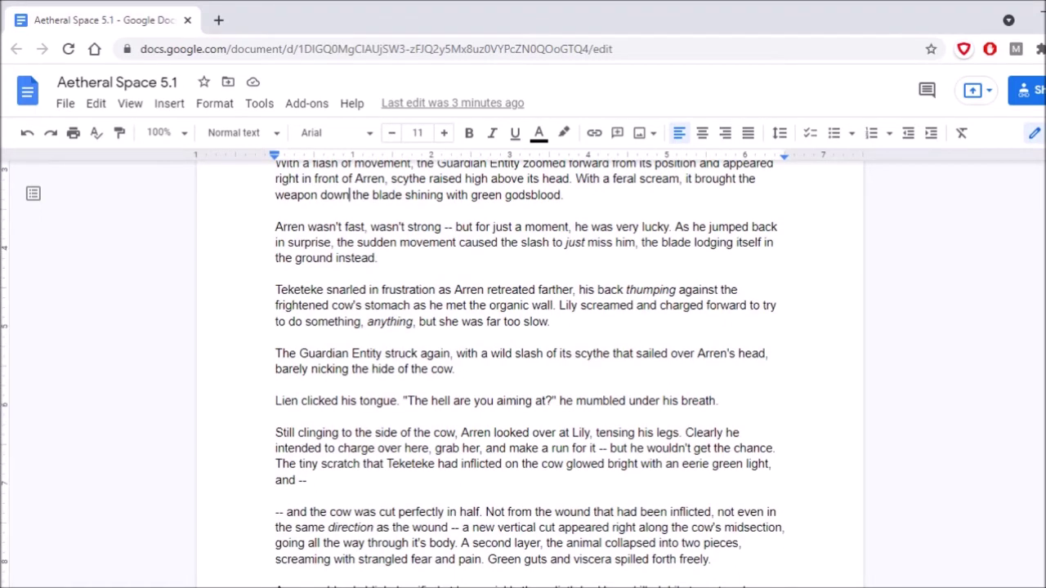
{"action": "type", "text": ","}
{"action": "left_click", "coordinate": [566, 195]}
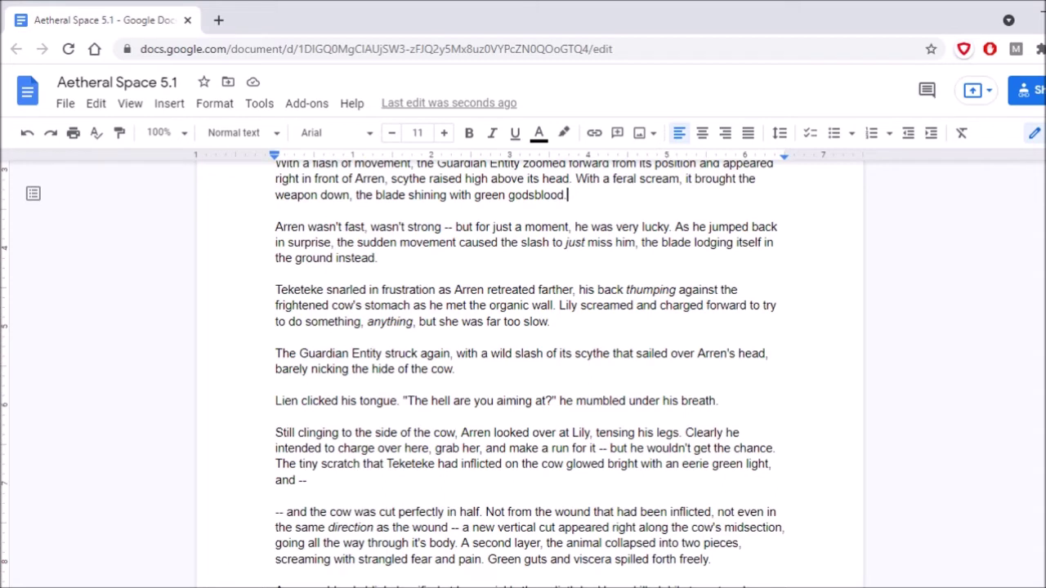
{"action": "scroll", "coordinate": [529, 360], "scroll_direction": "down", "scroll_amount": 3}
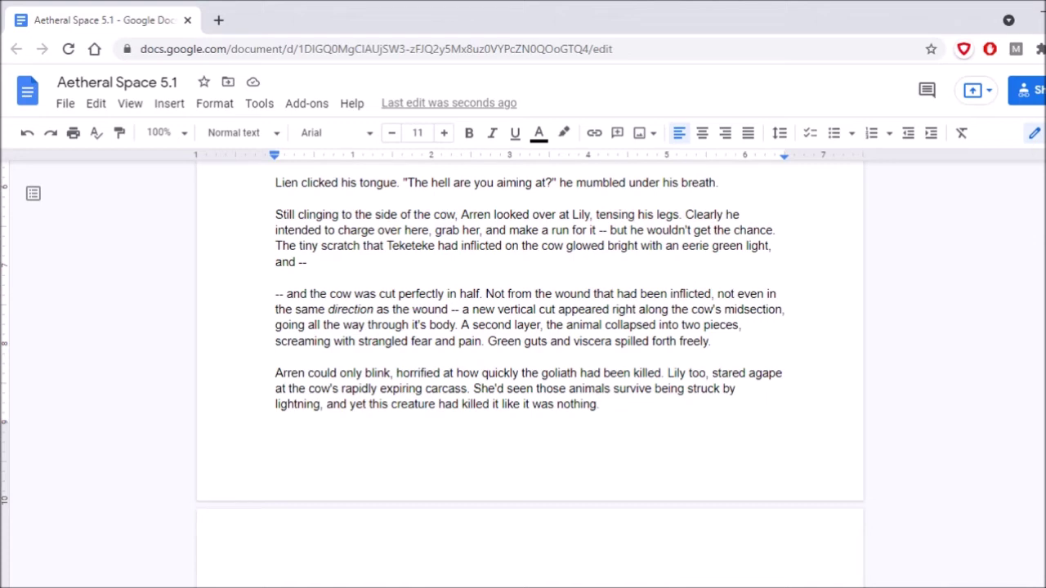
{"action": "scroll", "coordinate": [529, 376], "scroll_direction": "down", "scroll_amount": 4}
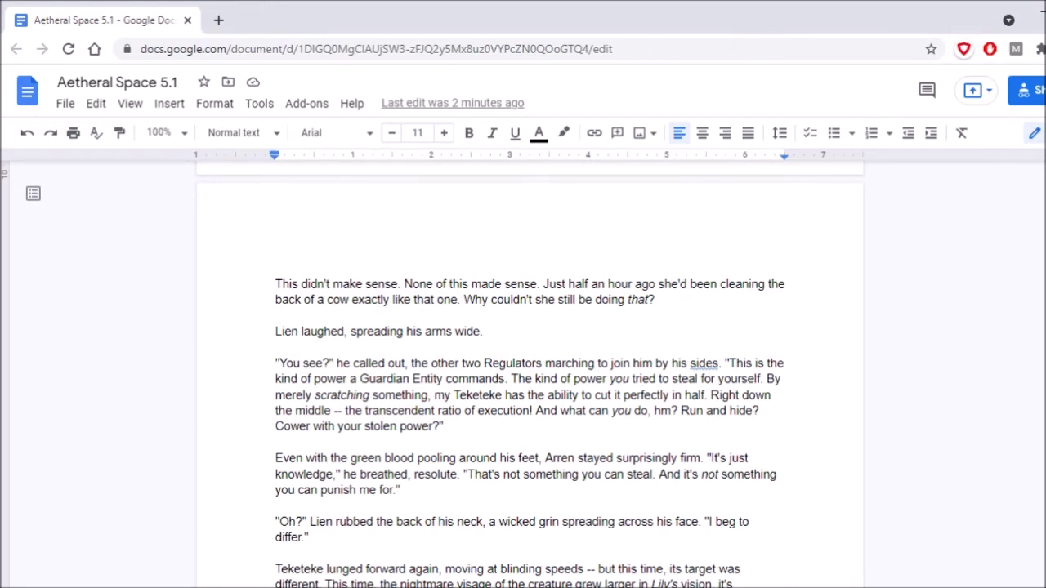
{"action": "scroll", "coordinate": [529, 375], "scroll_direction": "down", "scroll_amount": 5}
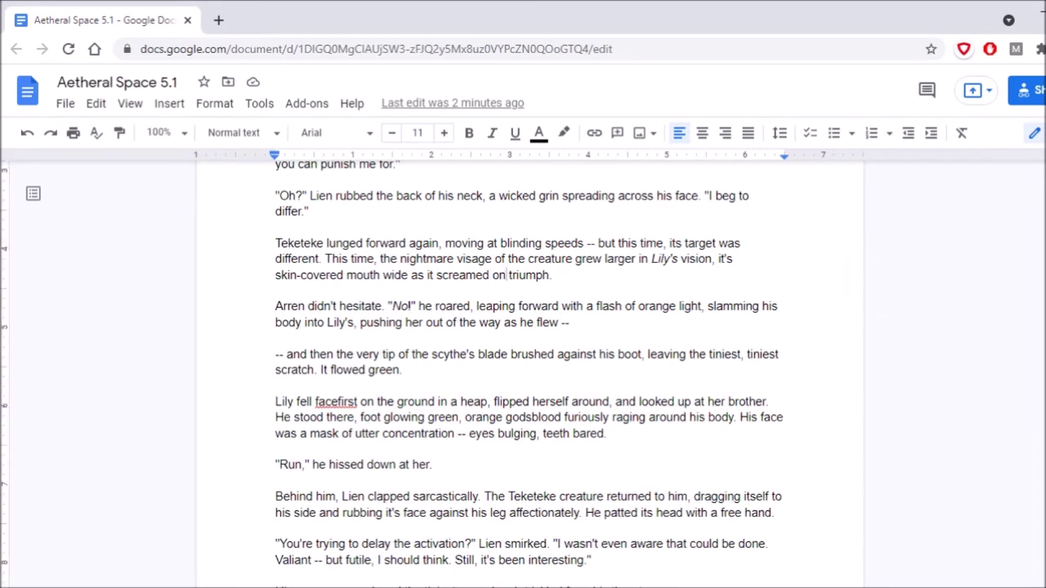
{"action": "left_click", "coordinate": [500, 275]}
Step: Change 'screamed on triumph' to 'screamed in triumph' in the Teketeke paragraph
{"action": "key", "text": "BackSpace"}
{"action": "type", "text": "i"}
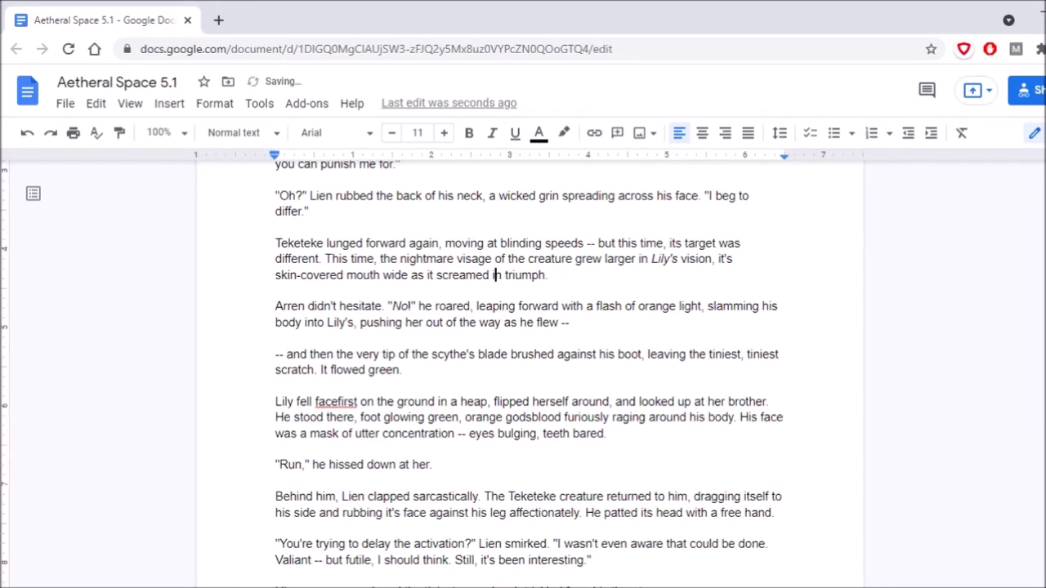
{"action": "left_click", "coordinate": [611, 196]}
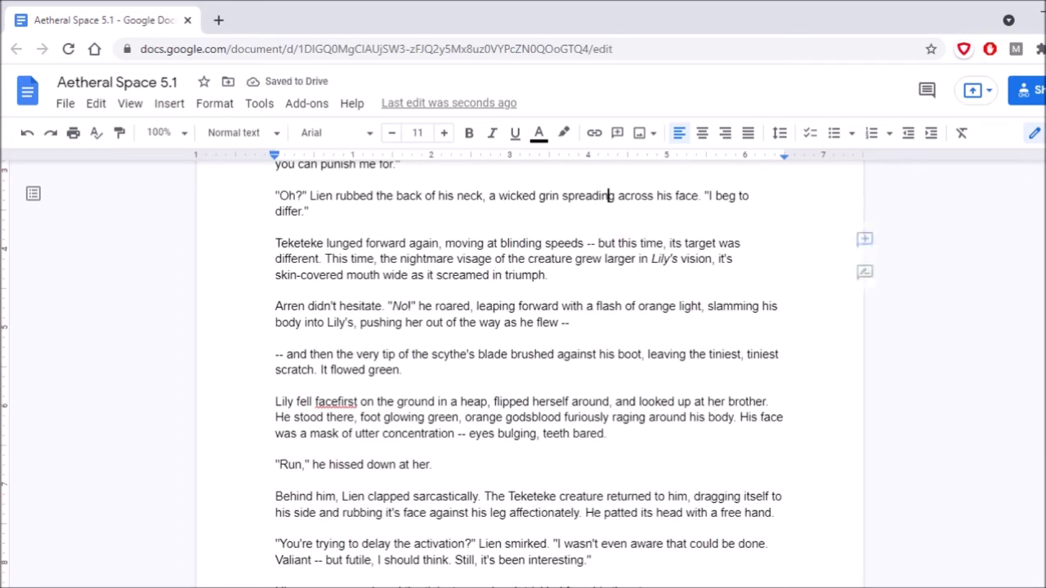
{"action": "scroll", "coordinate": [610, 196], "scroll_direction": "down", "scroll_amount": 2}
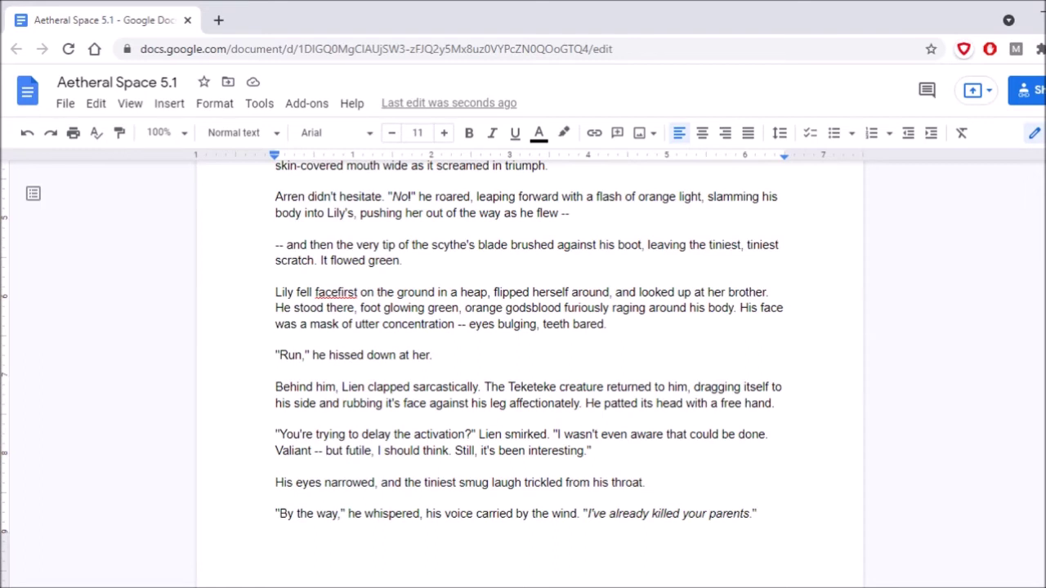
{"action": "left_click", "coordinate": [490, 433]}
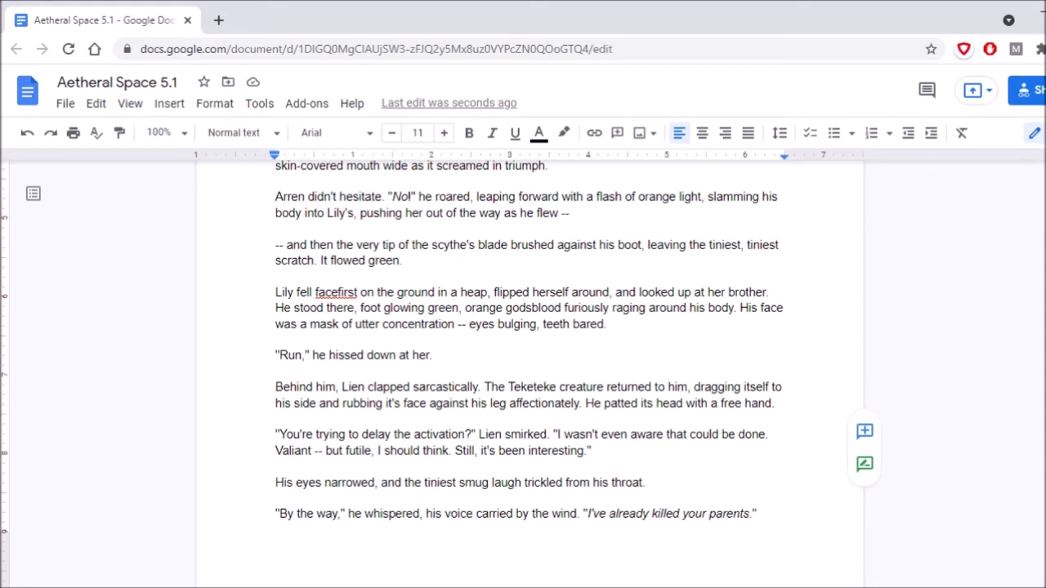
Step: Split 'facefirst' into 'face first' in 'Lily fell facefirst on the ground'
{"action": "left_click", "coordinate": [340, 292]}
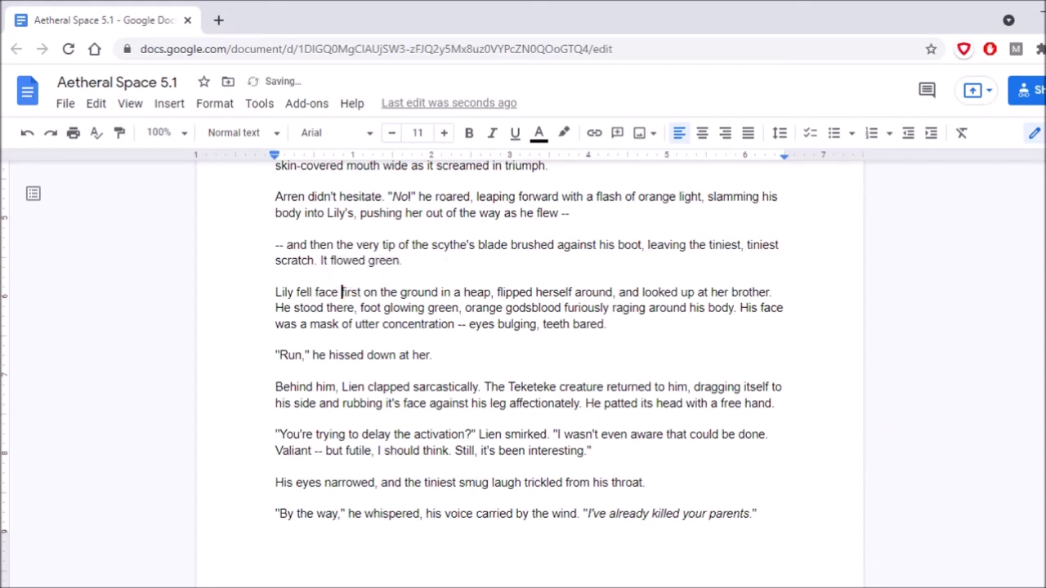
{"action": "left_click", "coordinate": [571, 213]}
Step: Read down through the story until the page opening with the whispered "Run." appears
{"action": "scroll", "coordinate": [529, 367], "scroll_direction": "down", "scroll_amount": 3}
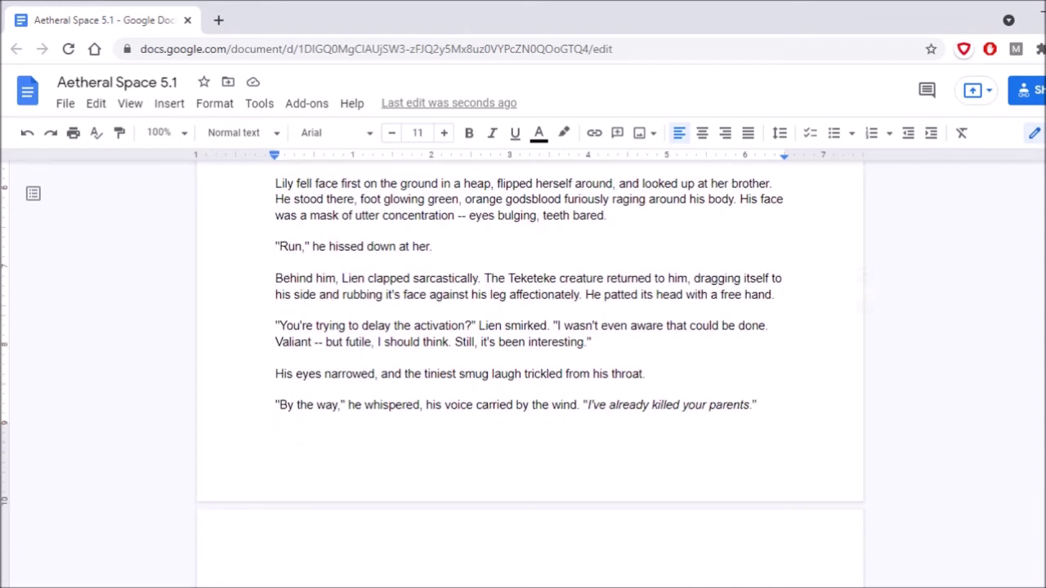
{"action": "scroll", "coordinate": [529, 368], "scroll_direction": "down", "scroll_amount": 6}
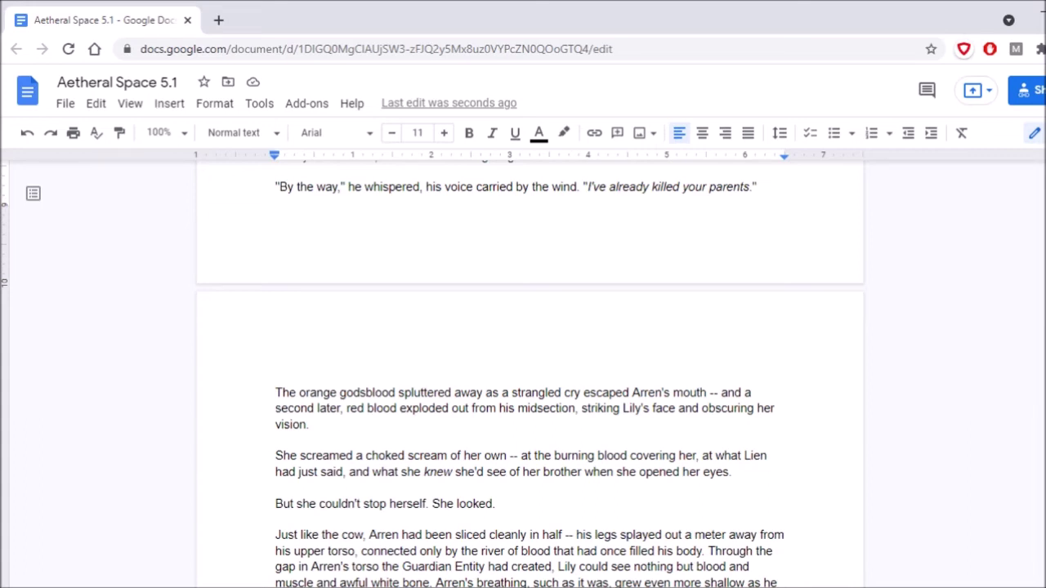
{"action": "scroll", "coordinate": [529, 376], "scroll_direction": "down", "scroll_amount": 2}
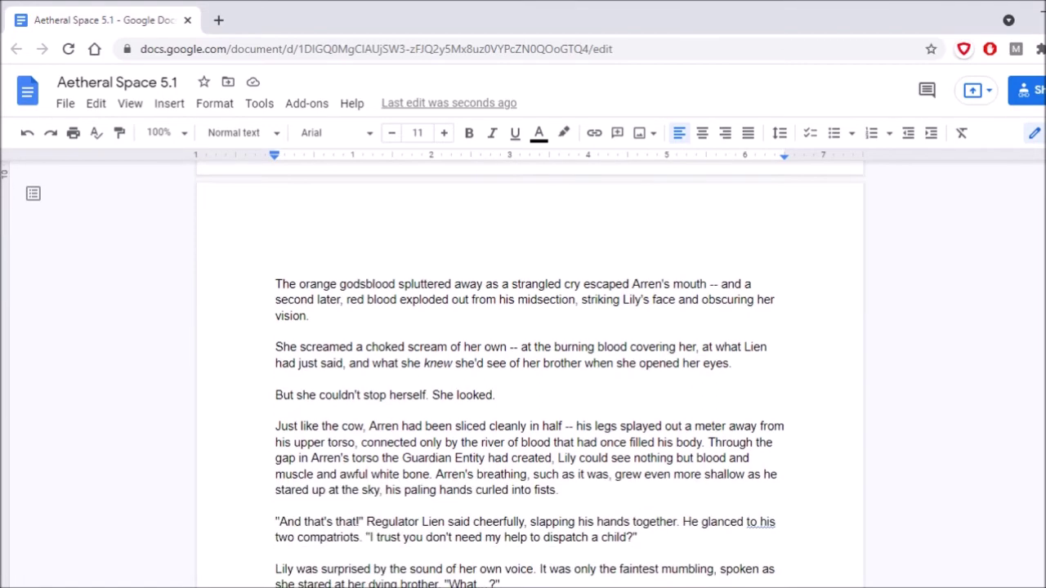
{"action": "scroll", "coordinate": [530, 375], "scroll_direction": "up", "scroll_amount": 2}
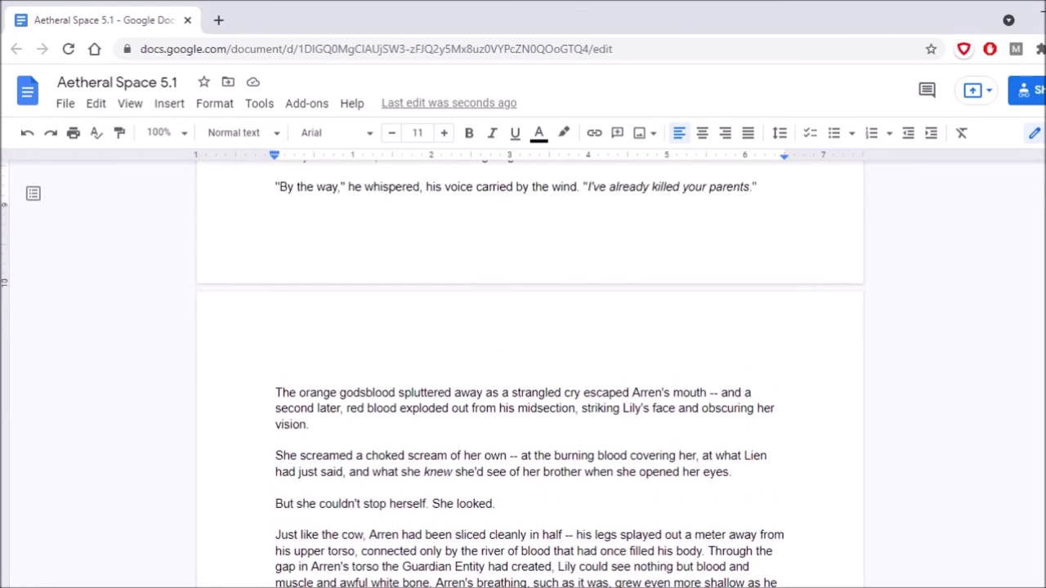
{"action": "scroll", "coordinate": [529, 375], "scroll_direction": "down", "scroll_amount": 2}
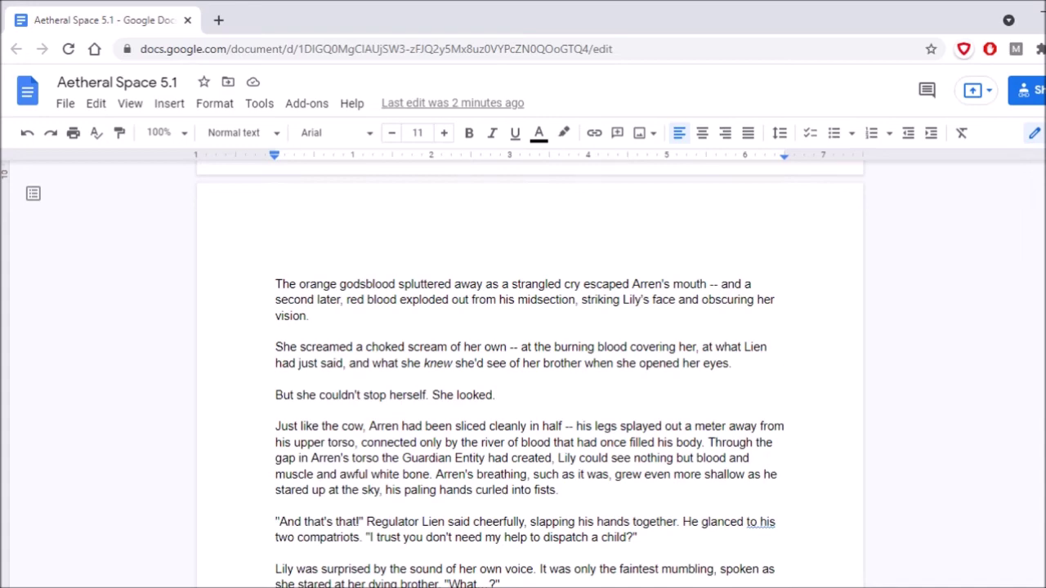
{"action": "scroll", "coordinate": [529, 382], "scroll_direction": "down", "scroll_amount": 4}
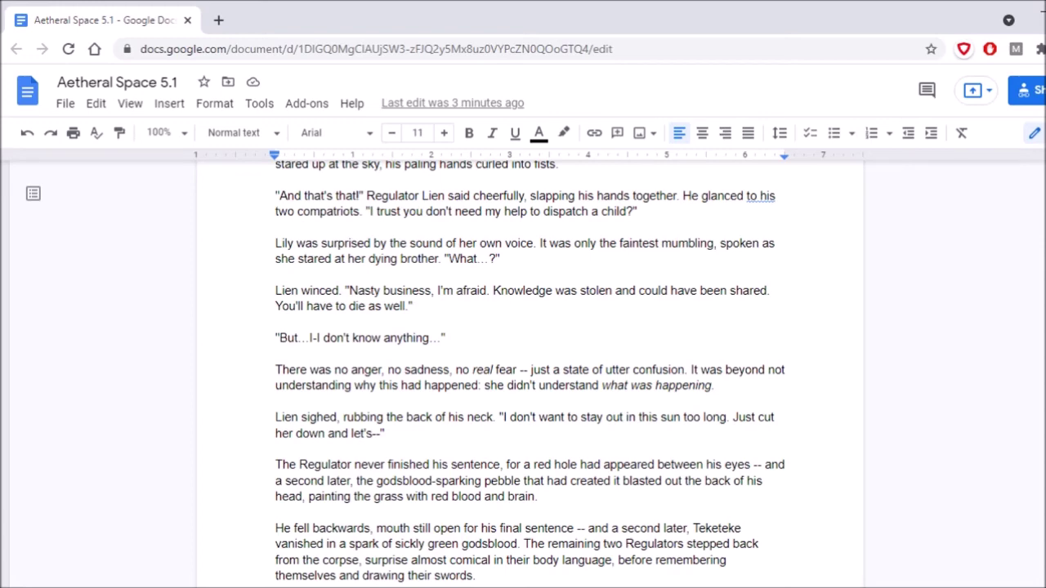
{"action": "scroll", "coordinate": [529, 368], "scroll_direction": "down", "scroll_amount": 4}
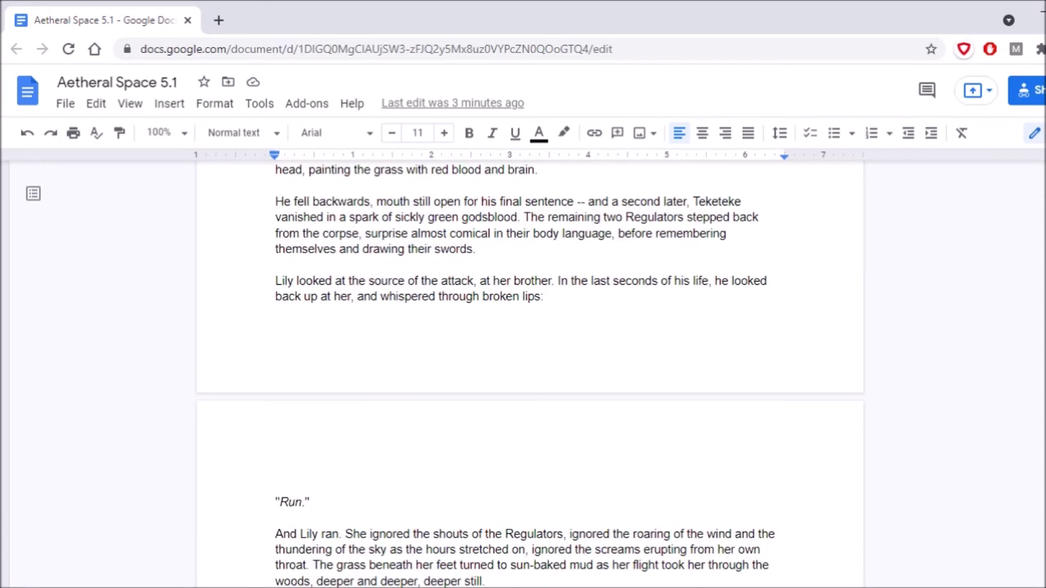
Step: Scroll to the "Six years later..." section and select the word "red" before "moonlight"
{"action": "scroll", "coordinate": [530, 375], "scroll_direction": "down", "scroll_amount": 1}
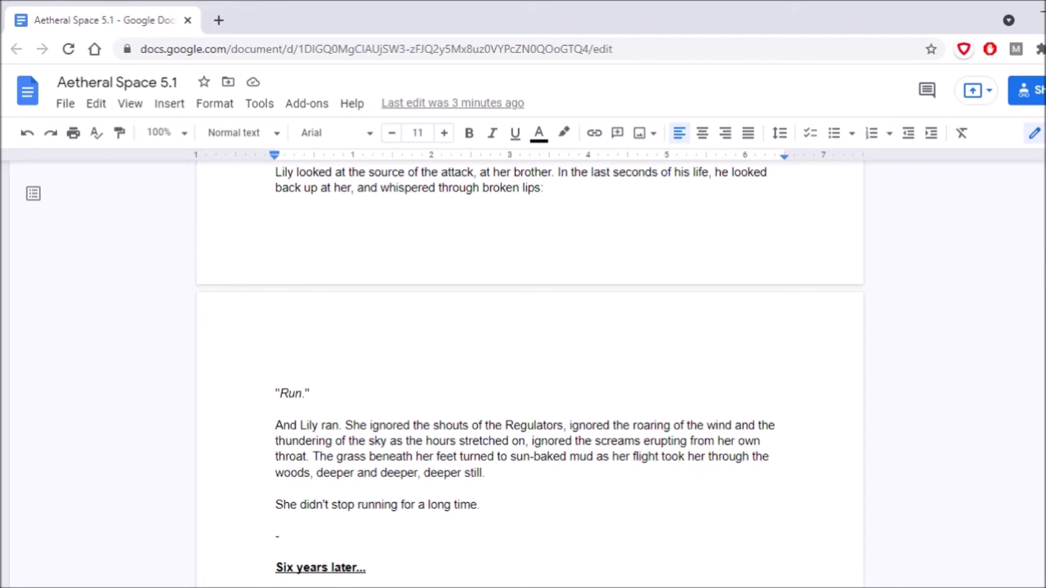
{"action": "scroll", "coordinate": [529, 375], "scroll_direction": "down", "scroll_amount": 3}
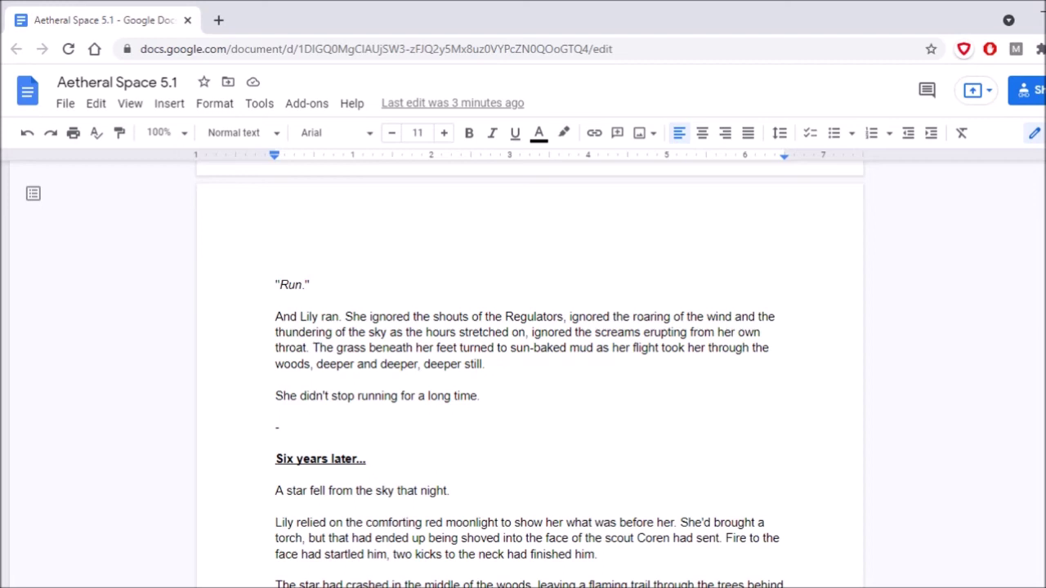
{"action": "scroll", "coordinate": [530, 367], "scroll_direction": "down", "scroll_amount": 3}
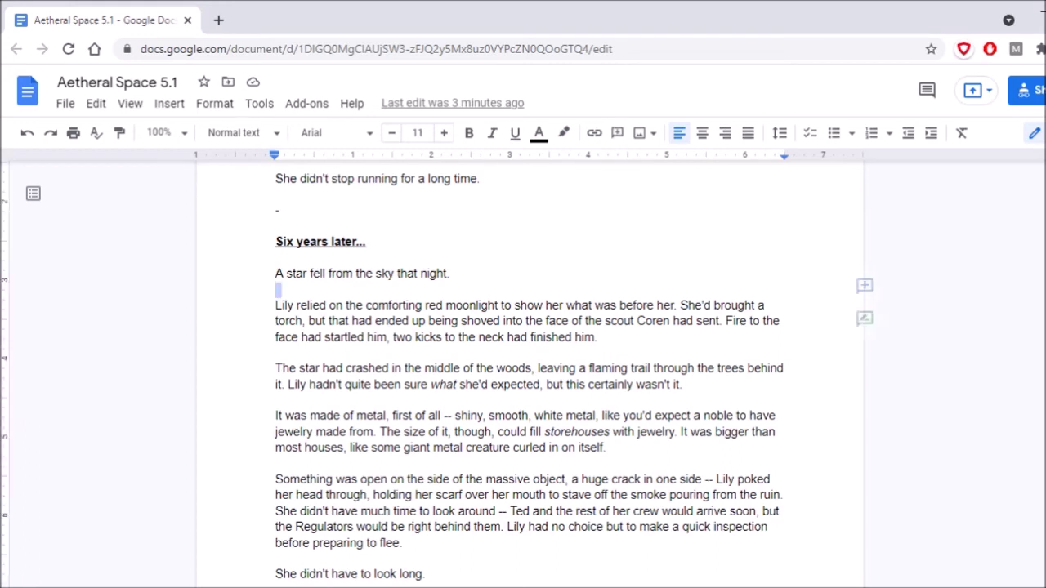
{"action": "double_click", "coordinate": [433, 304]}
Step: Replace "red" with "blue" before "moonlight" and check the line break after "night."
{"action": "key", "text": "BackSpace"}
{"action": "type", "text": "blue"}
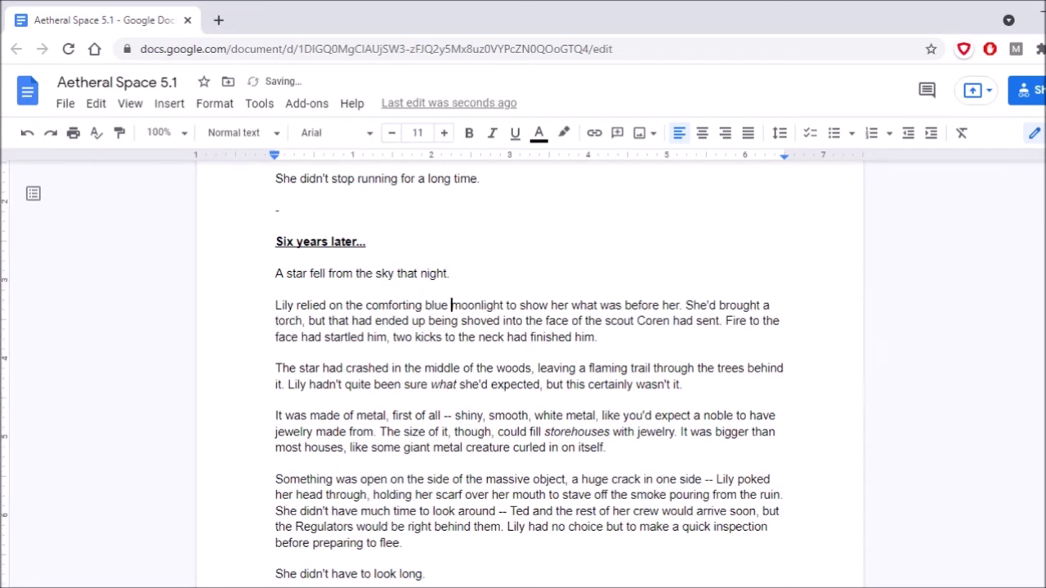
{"action": "left_click", "coordinate": [278, 289]}
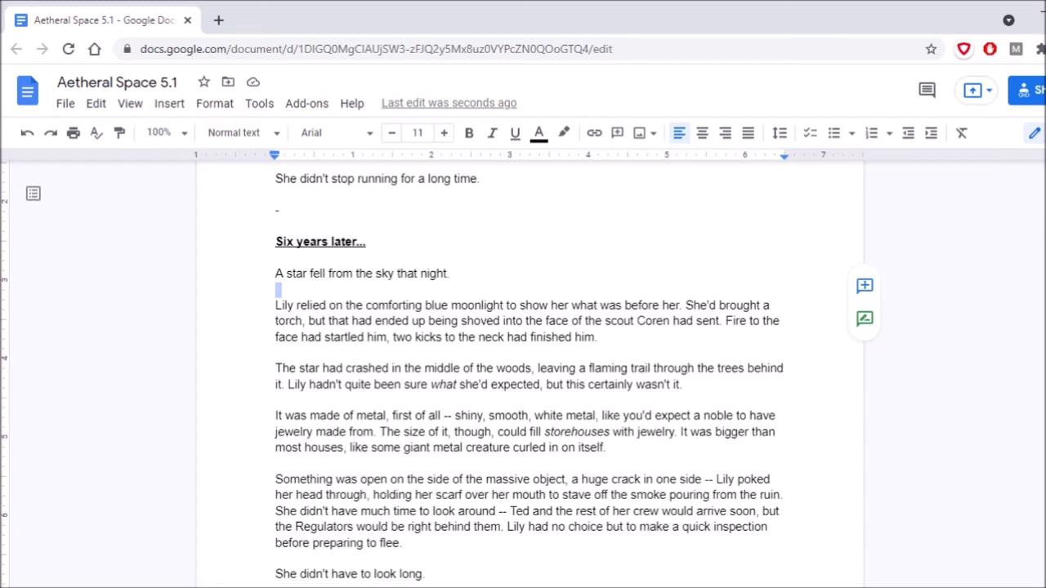
{"action": "key", "text": "shift+Left"}
{"action": "key", "text": "shift+Left"}
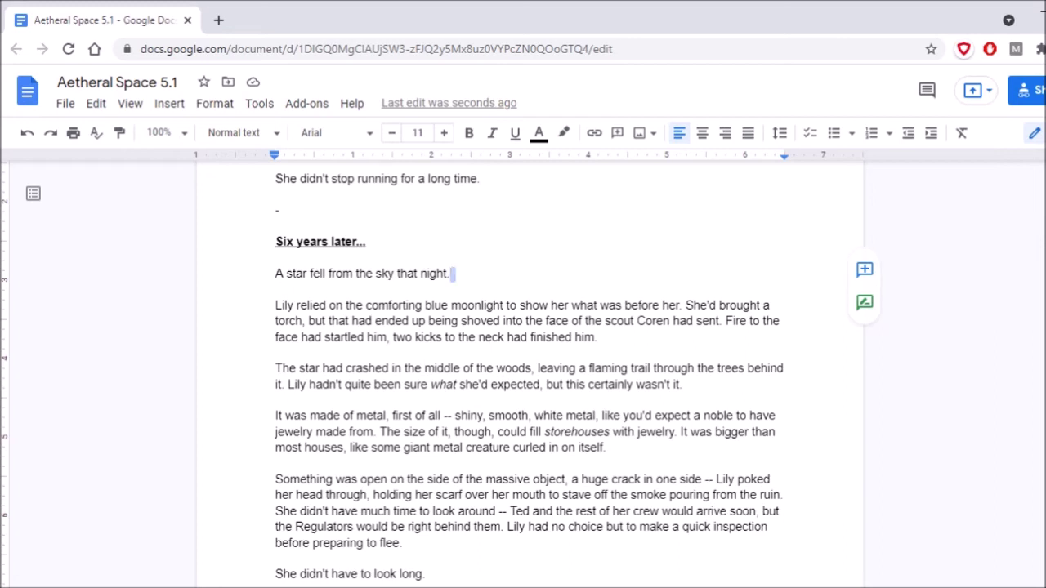
{"action": "key", "text": "Right"}
{"action": "scroll", "coordinate": [530, 367], "scroll_direction": "down", "scroll_amount": 3}
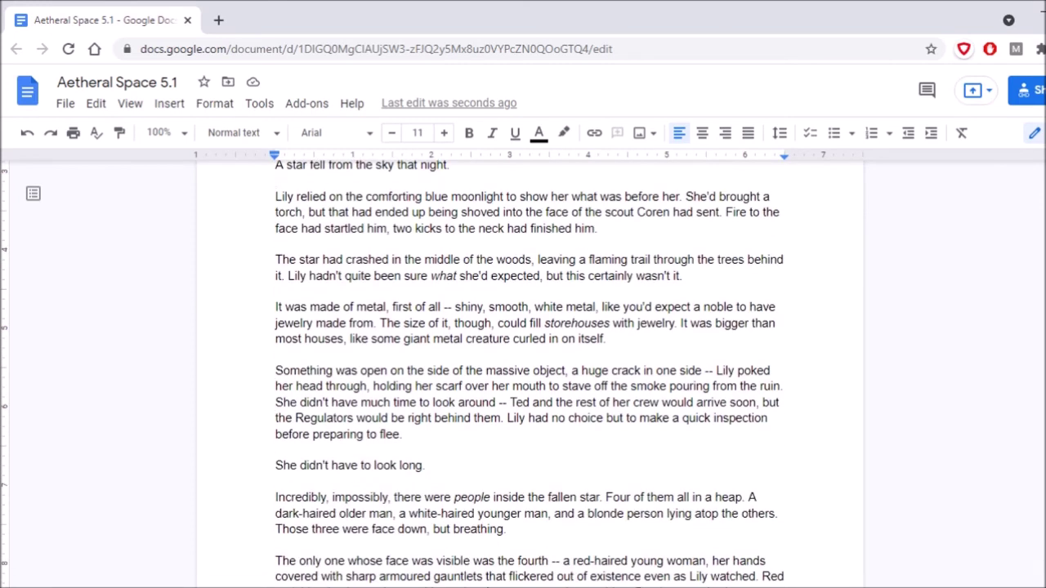
Step: Scroll past the page break to the lines ending "They weren't human."
{"action": "scroll", "coordinate": [529, 367], "scroll_direction": "down", "scroll_amount": 3}
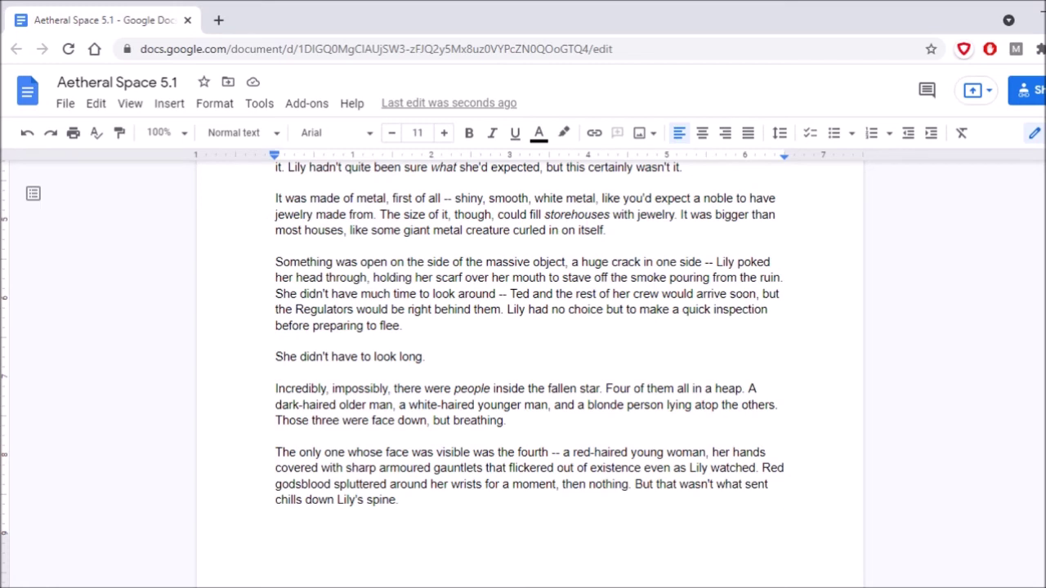
{"action": "scroll", "coordinate": [529, 327], "scroll_direction": "down", "scroll_amount": 2}
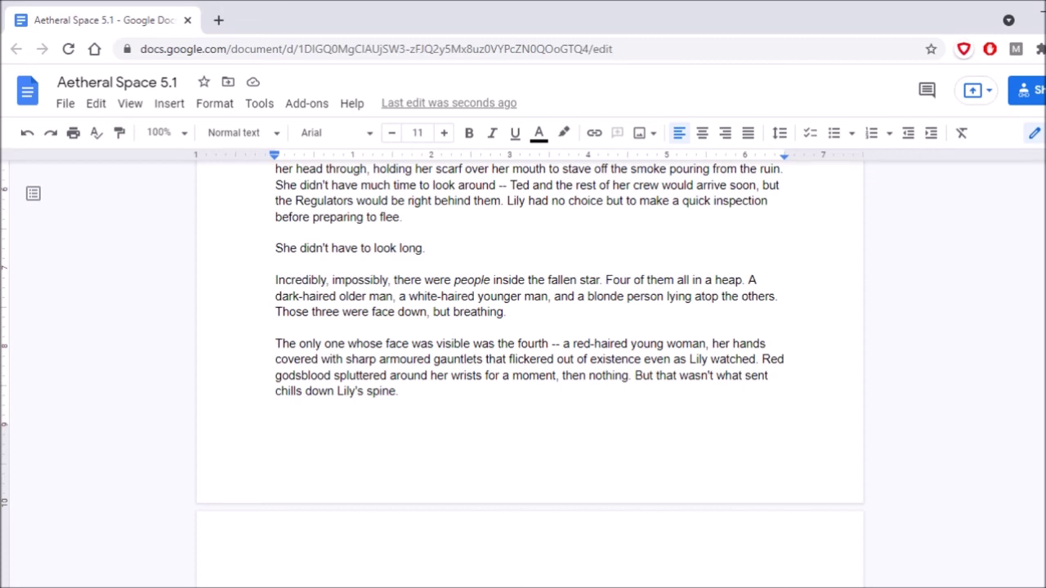
{"action": "scroll", "coordinate": [530, 327], "scroll_direction": "down", "scroll_amount": 3}
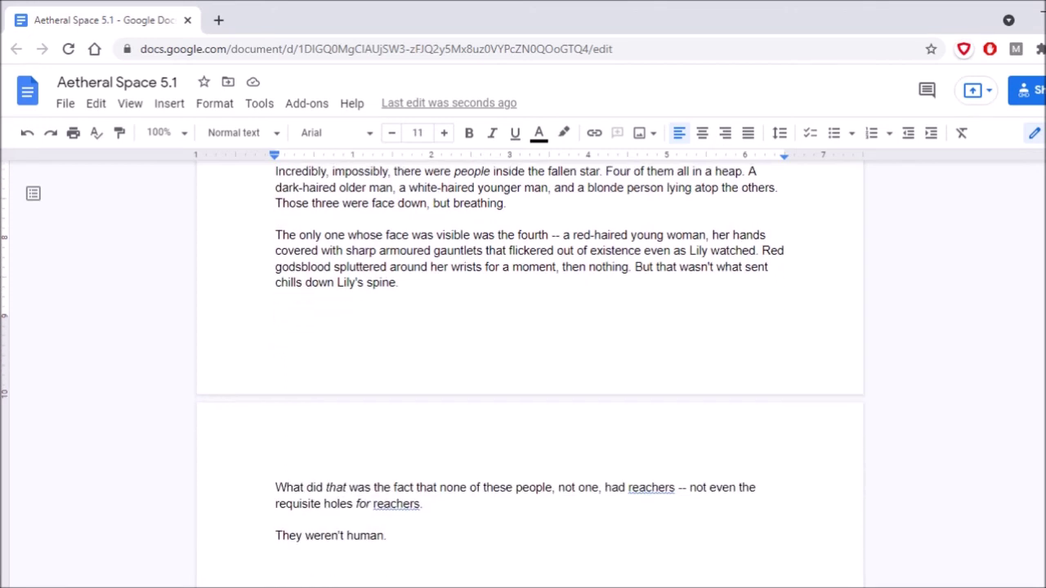